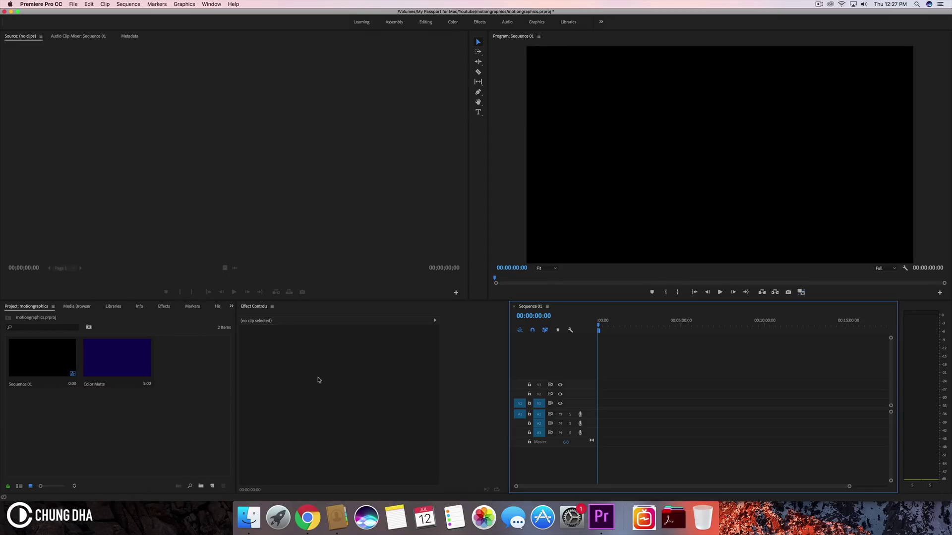
# - Create a text box in the Program monitor reading SMOOTH
pyautogui.press('t')
pyautogui.click(704, 146)
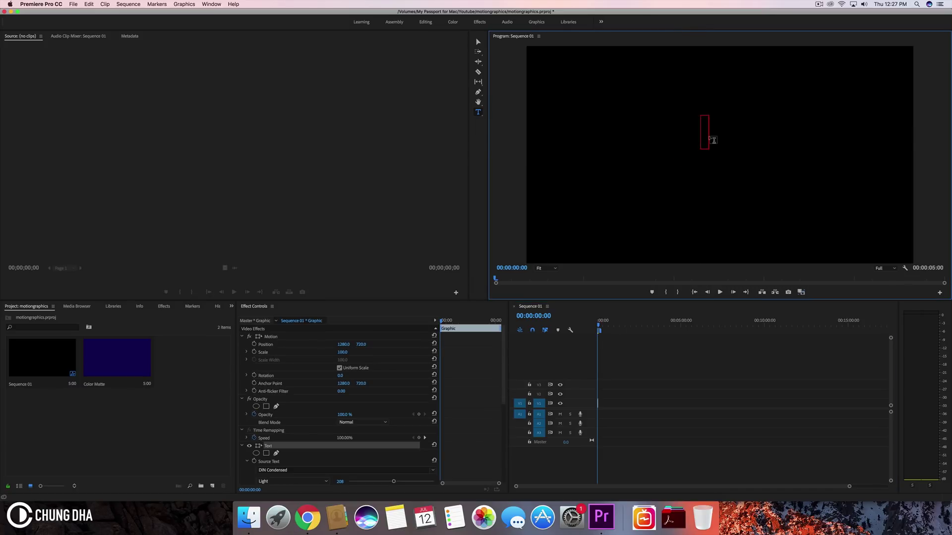
pyautogui.write('SMOT')
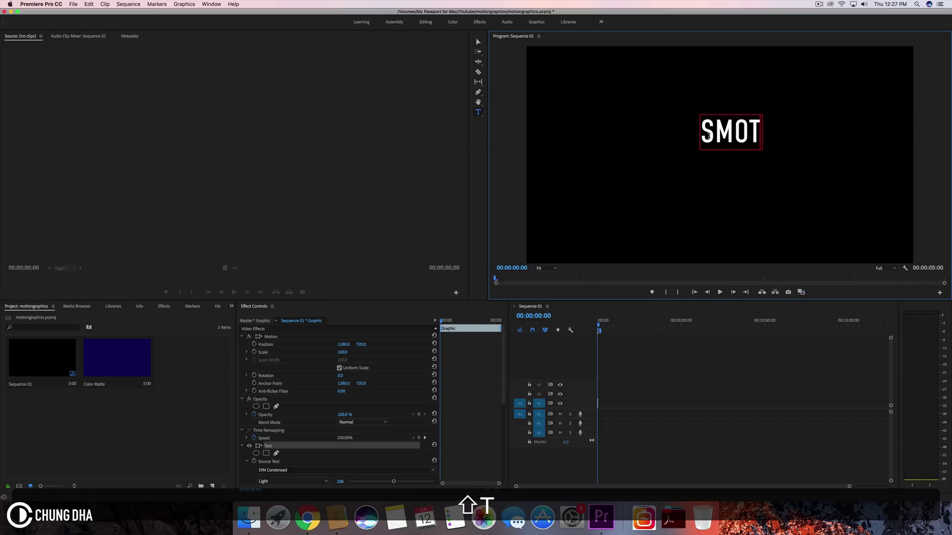
pyautogui.press('BackSpace')
pyautogui.write('OTH')
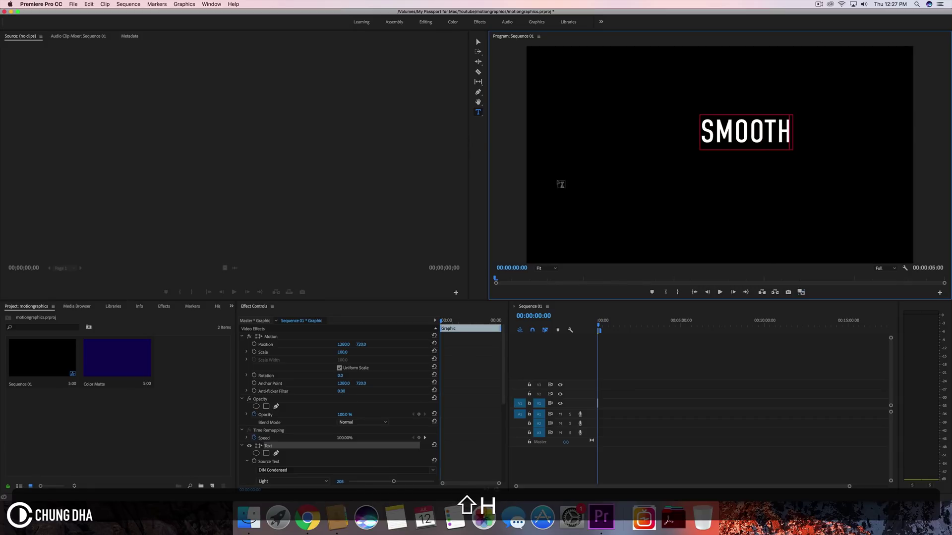
# - Enlarge SMOOTH from 208 to 276 and move it left and slightly down
pyautogui.moveTo(502, 379); pyautogui.dragTo(503, 409)
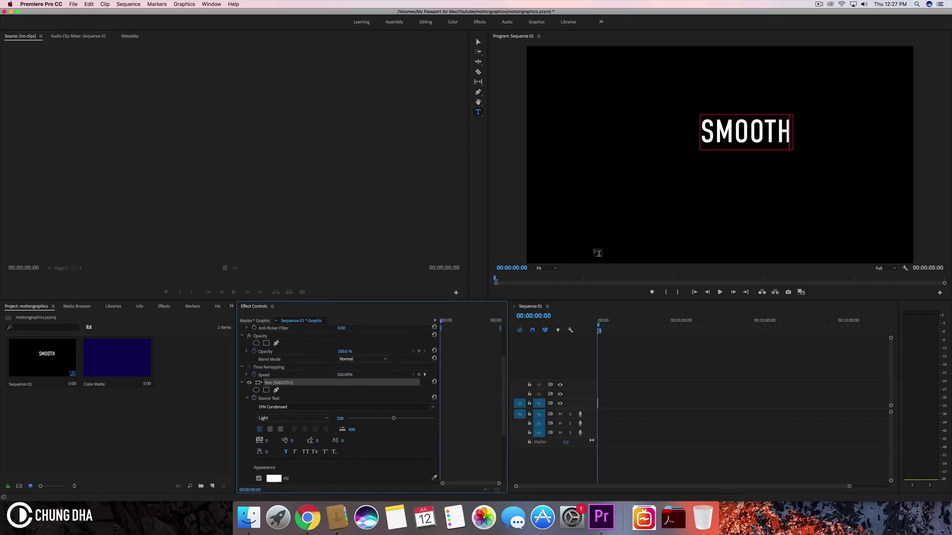
pyautogui.click(478, 42)
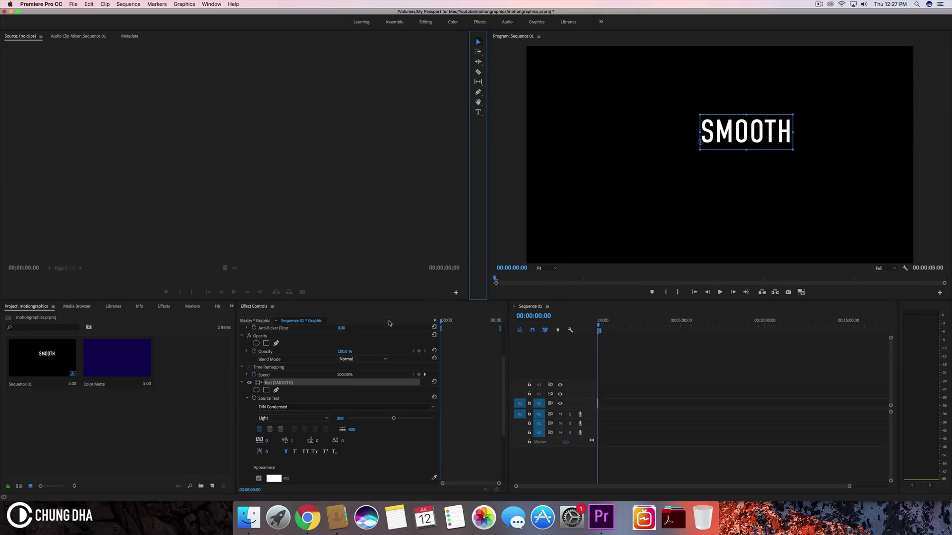
pyautogui.moveTo(391, 421); pyautogui.dragTo(407, 421)
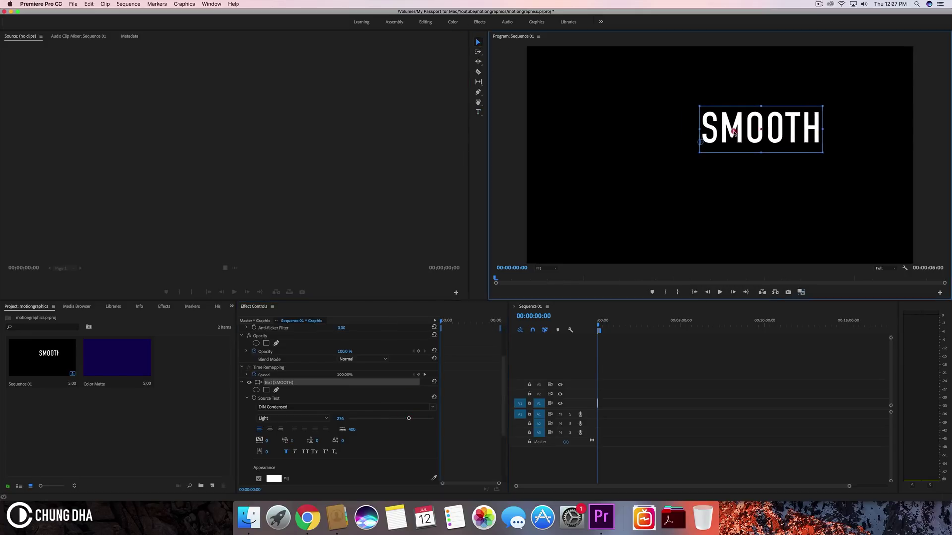
pyautogui.moveTo(775, 136); pyautogui.dragTo(730, 147)
# - Add a second line reading TEXT REAVEAL under SMOOTH
pyautogui.press('t')
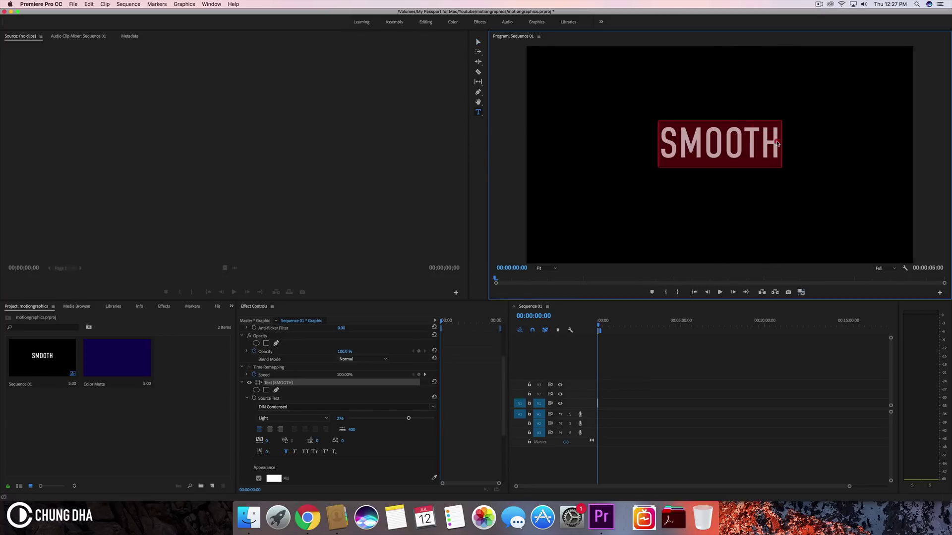
pyautogui.click(777, 143)
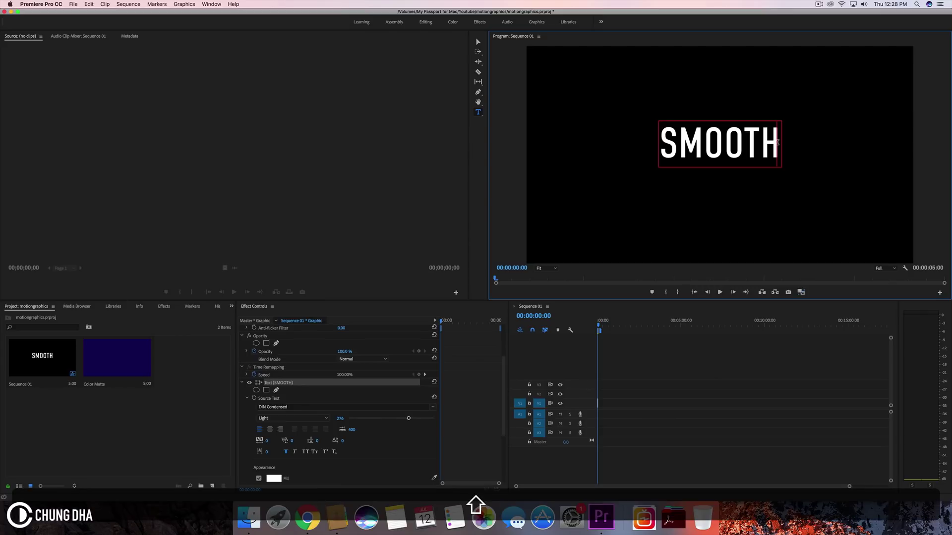
pyautogui.write('\\')
pyautogui.press('BackSpace')
pyautogui.hotkey('shift', 'Return')
pyautogui.write('TE')
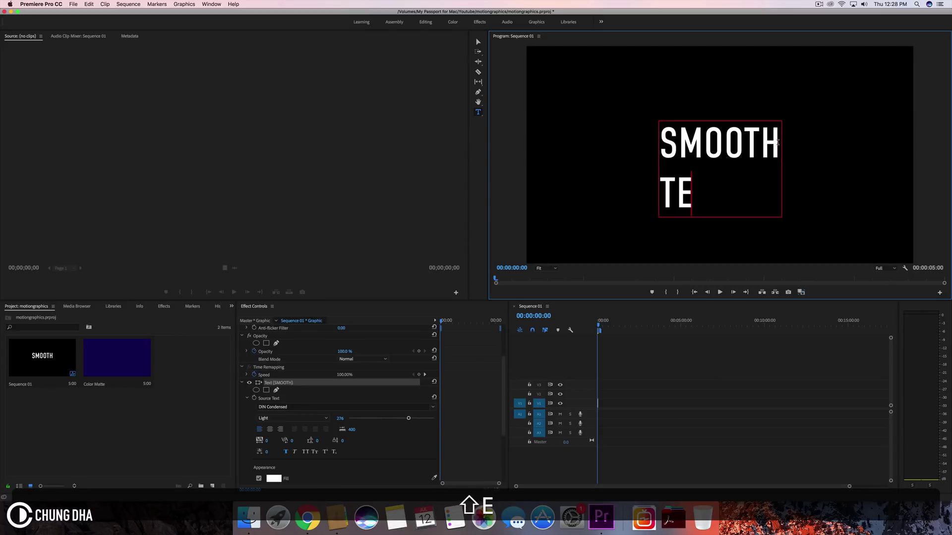
pyautogui.write('CXT REAVEA:')
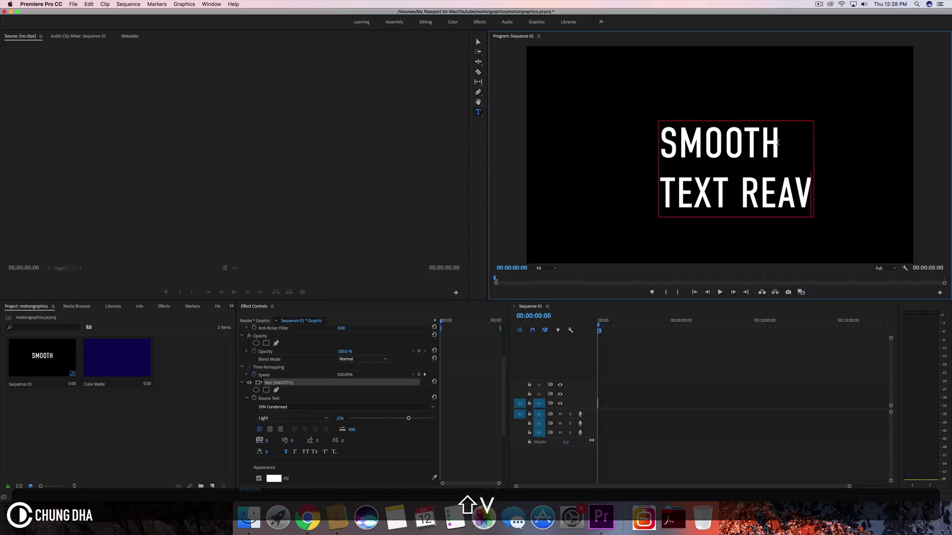
pyautogui.press('BackSpace')
pyautogui.write('L')
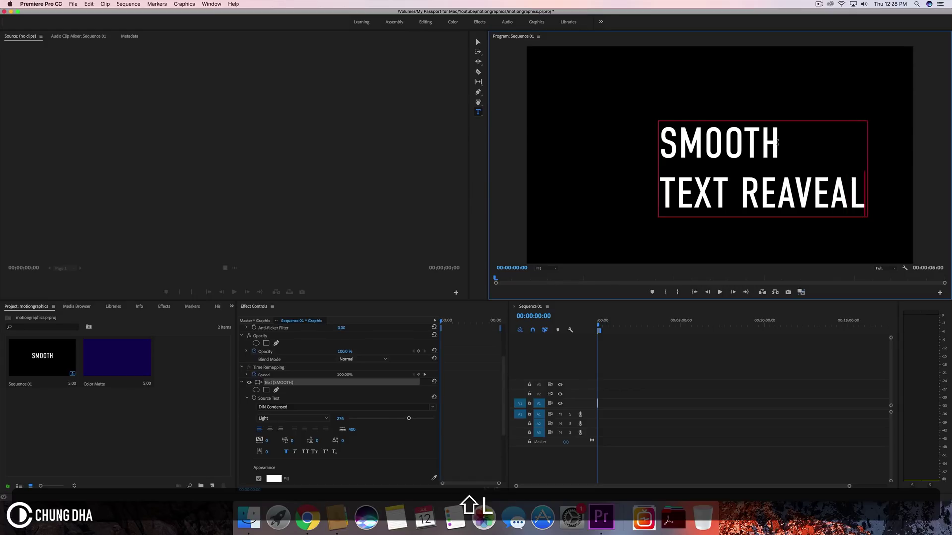
# - Shrink TEXT REAVEAL to 160, centre-align both lines, and centre the title box
pyautogui.moveTo(863, 195); pyautogui.dragTo(659, 177)
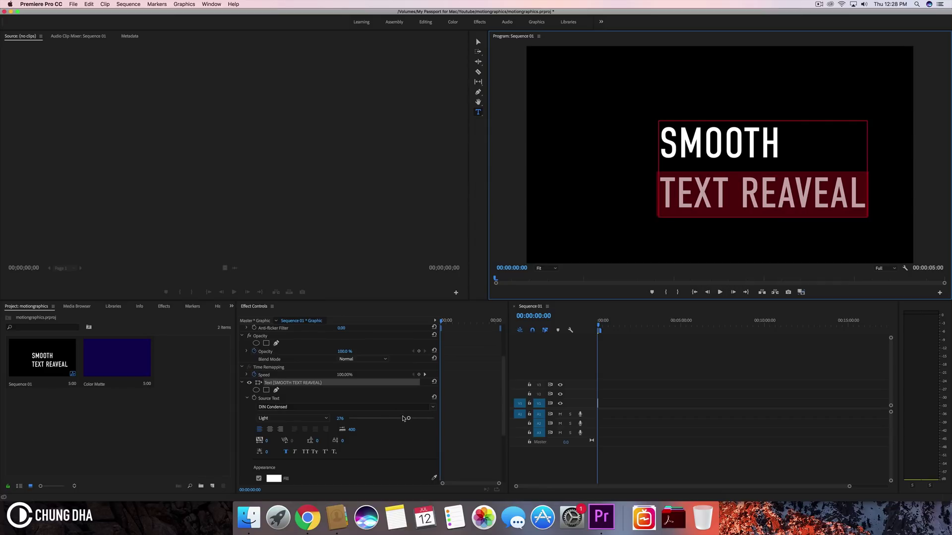
pyautogui.moveTo(408, 418); pyautogui.dragTo(382, 419)
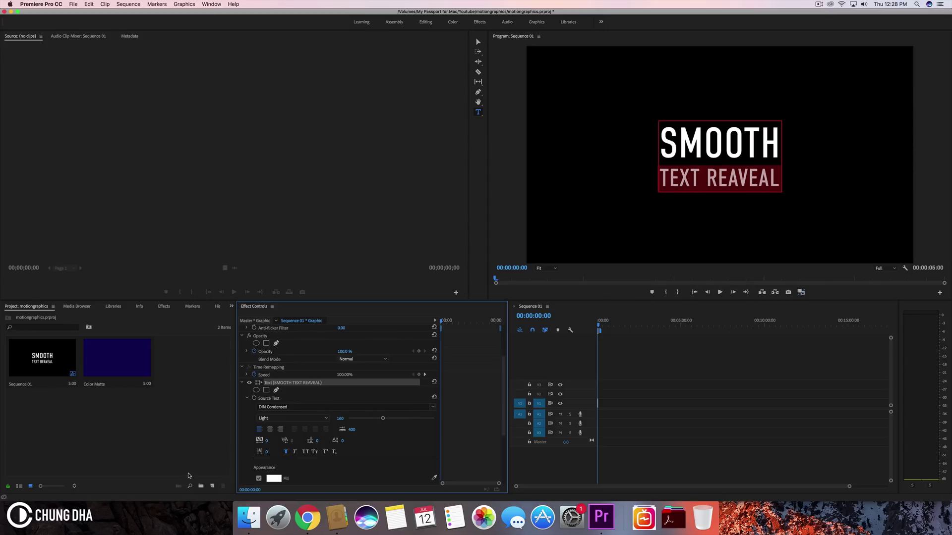
pyautogui.click(270, 430)
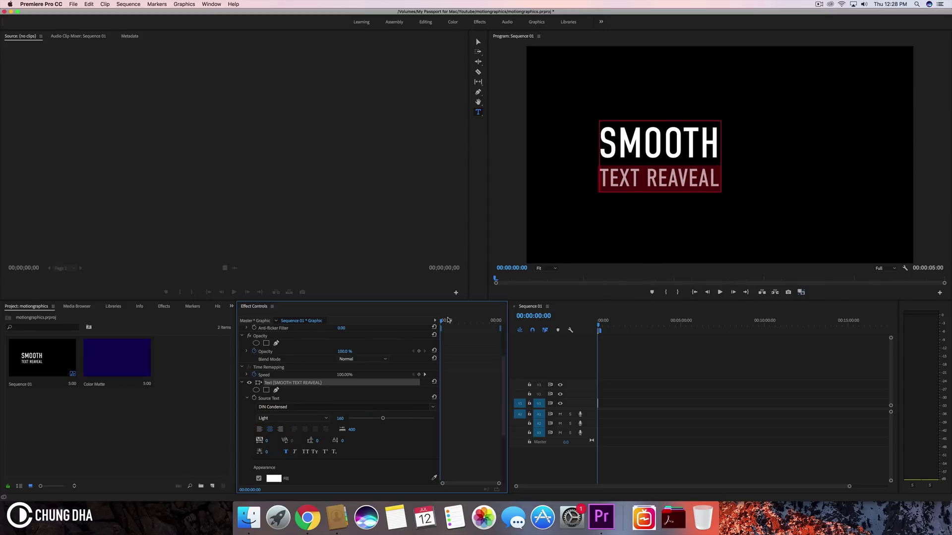
pyautogui.click(478, 41)
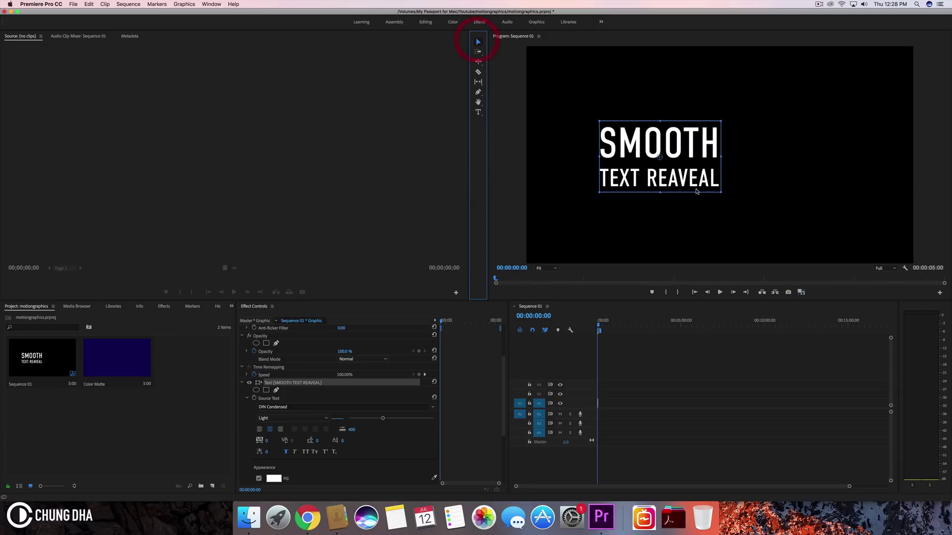
pyautogui.moveTo(699, 164); pyautogui.dragTo(640, 176)
# - Cut TEXT REAVEAL into a new text layer and place it centred beneath SMOOTH
pyautogui.press('t')
pyautogui.click(777, 173)
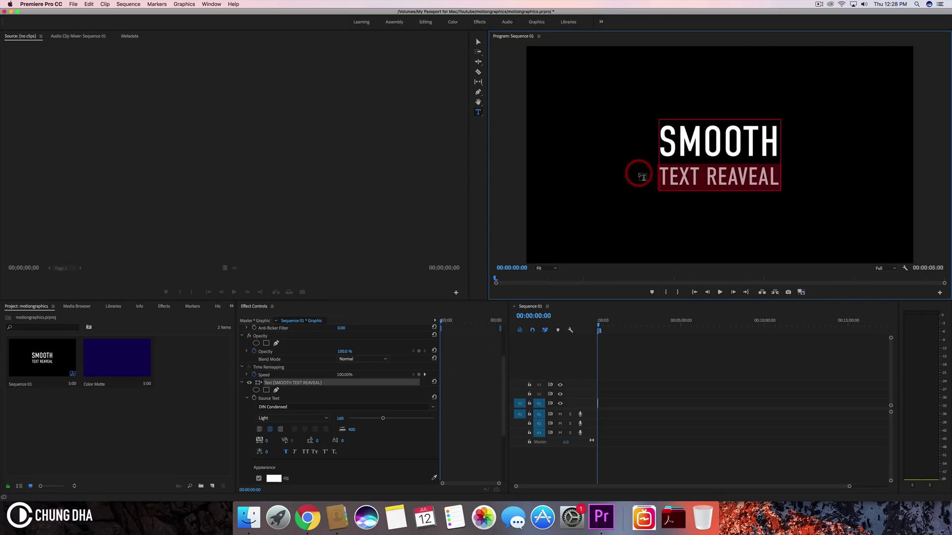
pyautogui.press('super+x')
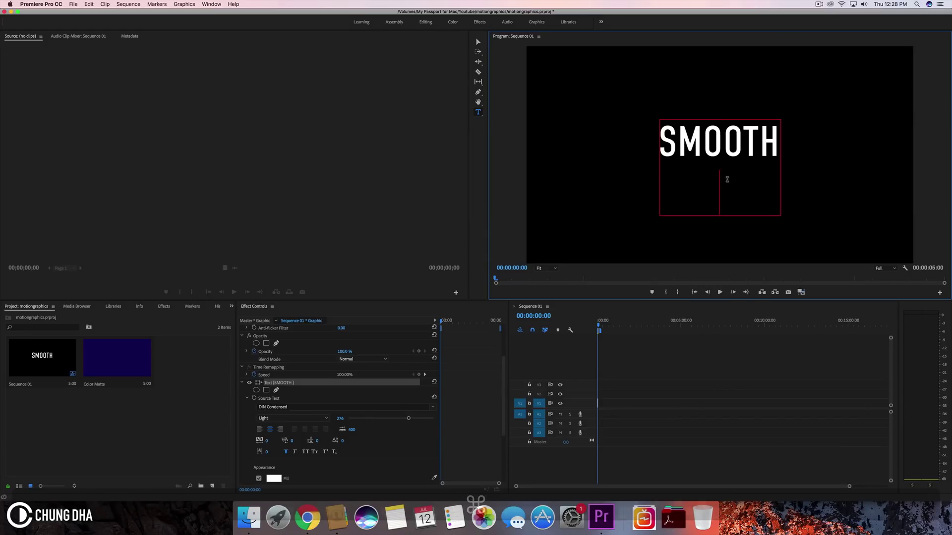
pyautogui.press('BackSpace')
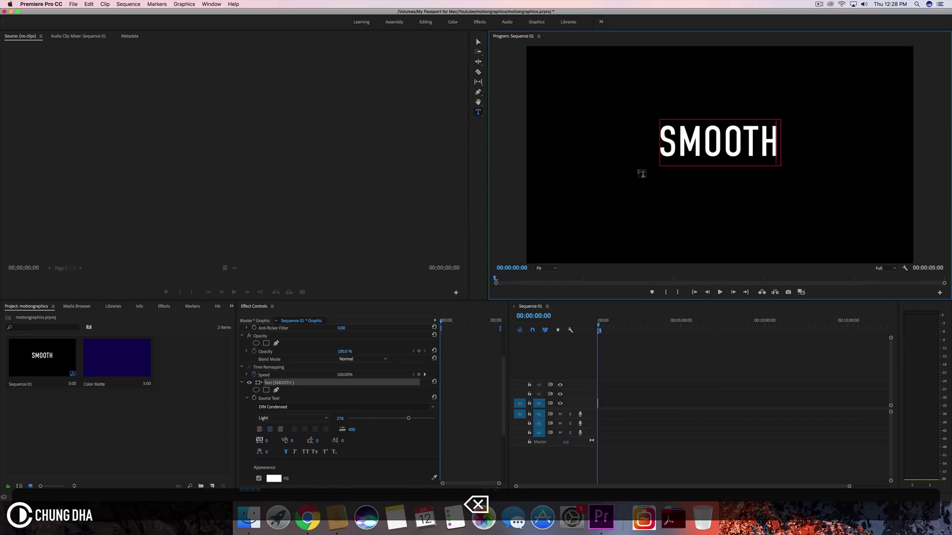
pyautogui.click(673, 192)
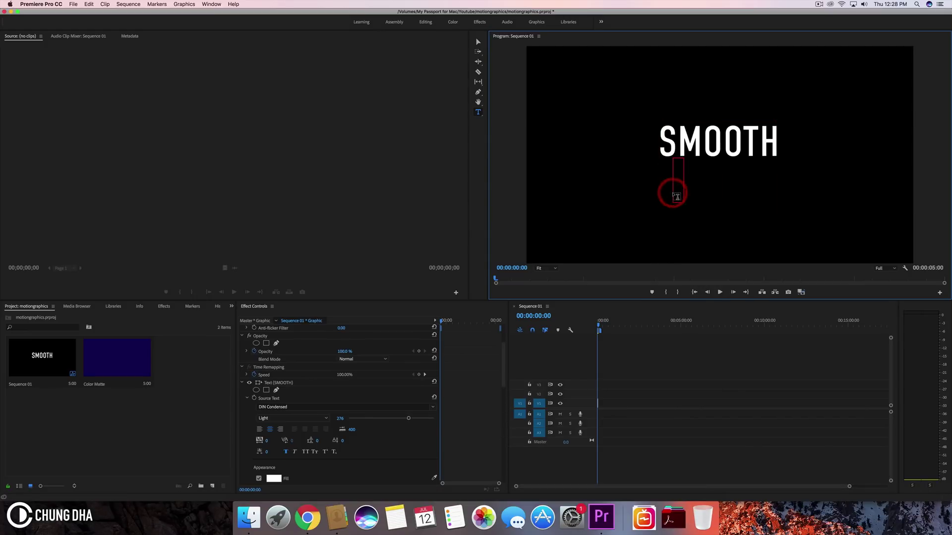
pyautogui.press('cmd+v')
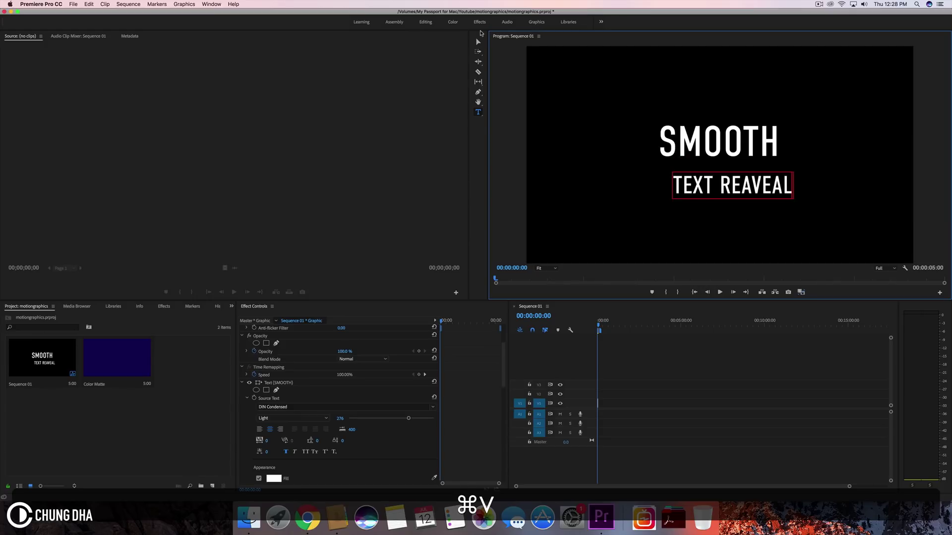
pyautogui.click(478, 42)
pyautogui.moveTo(730, 180); pyautogui.dragTo(712, 172)
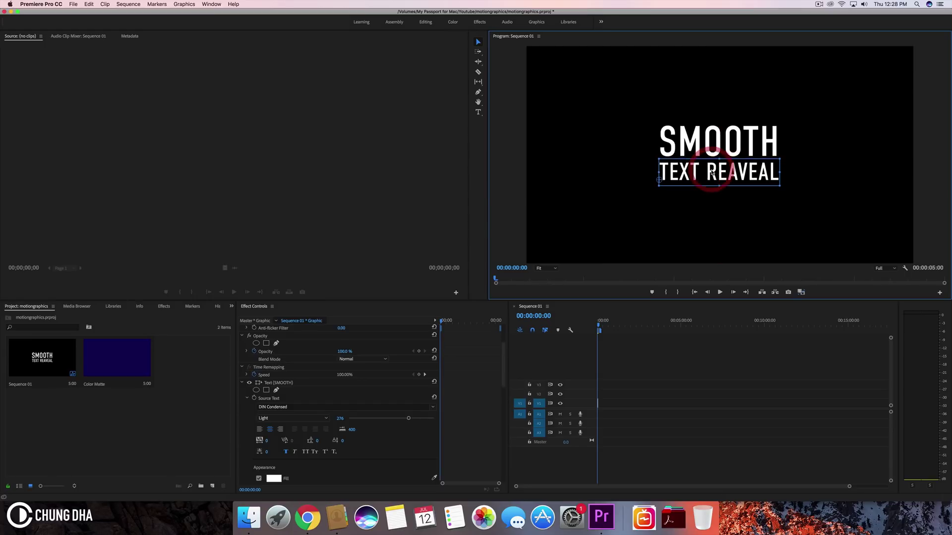
# - Collapse both text layers, zoom the timeline to the clip, and expand SMOOTH's Transform settings
pyautogui.click(243, 384)
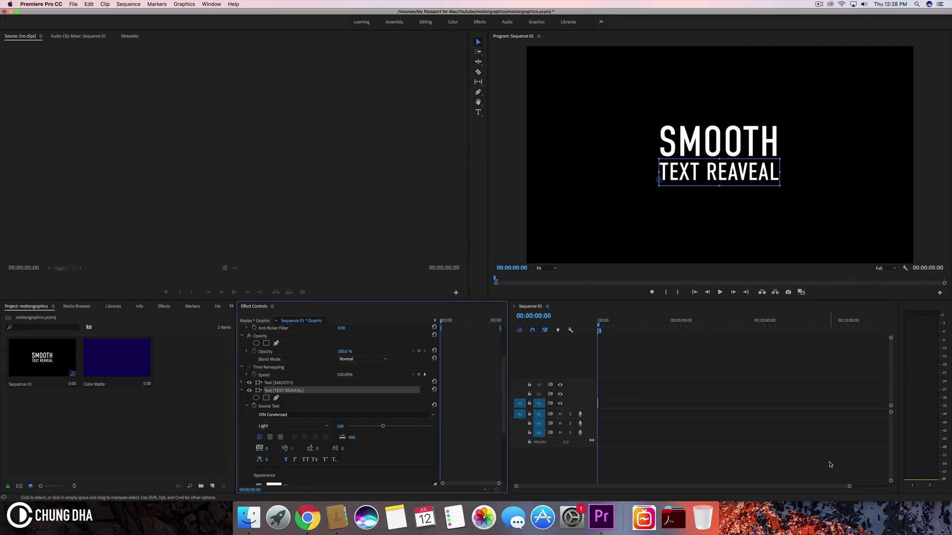
pyautogui.moveTo(849, 486); pyautogui.dragTo(696, 502)
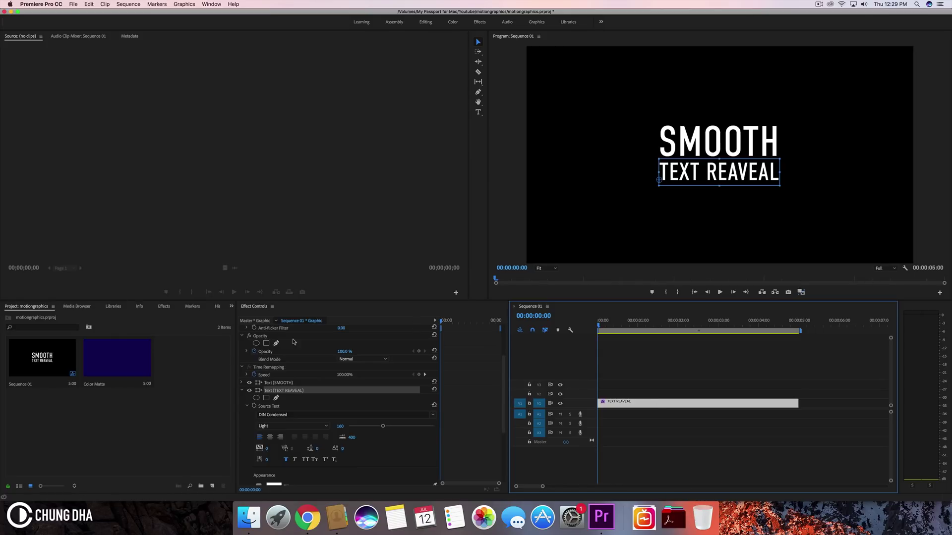
pyautogui.click(242, 391)
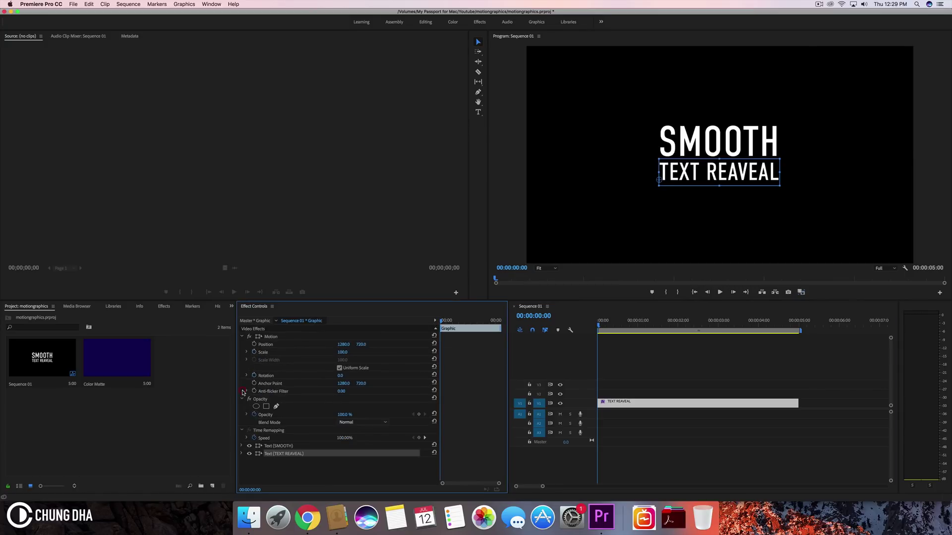
pyautogui.click(243, 447)
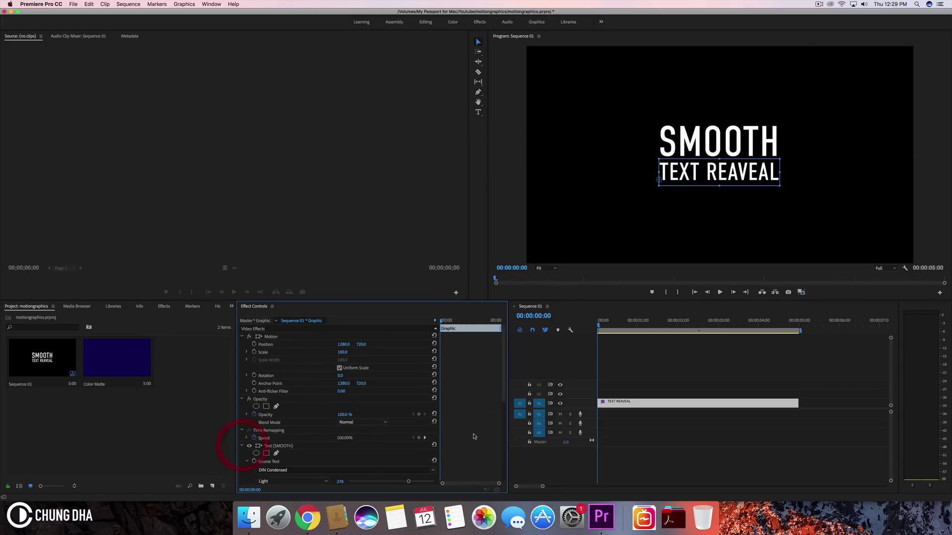
pyautogui.scroll(-5, 476, 426)
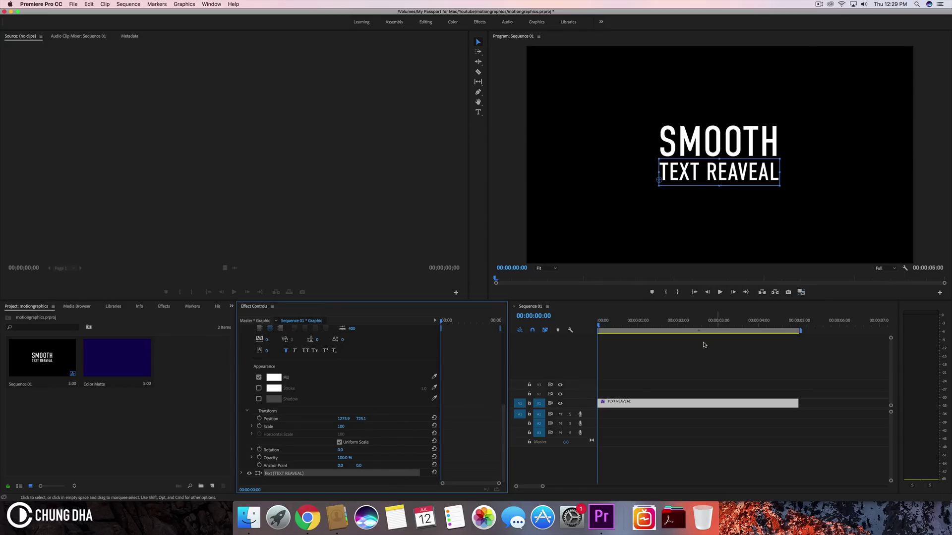
# - Park the playhead at 00:00:00:15 on the title clip, undoing an accidental split
pyautogui.click(638, 404)
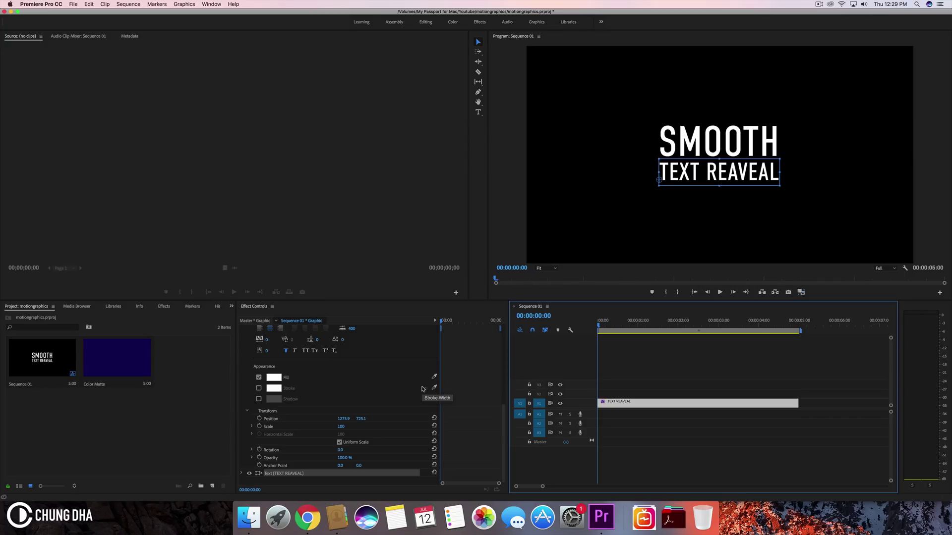
pyautogui.hotkey('shift', 'Right')
pyautogui.hotkey('shift', 'Right')
pyautogui.hotkey('shift', 'Right')
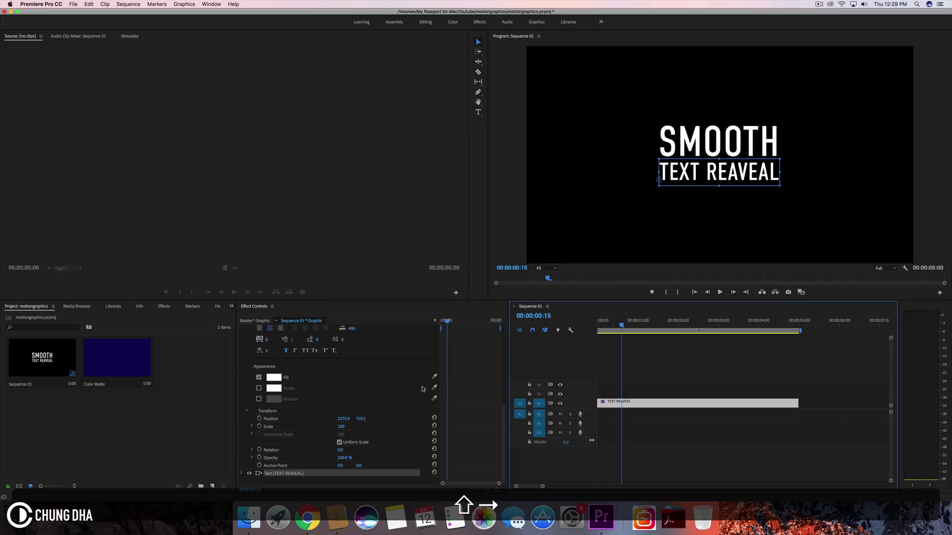
pyautogui.hotkey('shift', 'Left')
pyautogui.hotkey('shift', 'Left')
pyautogui.hotkey('shift', 'Left')
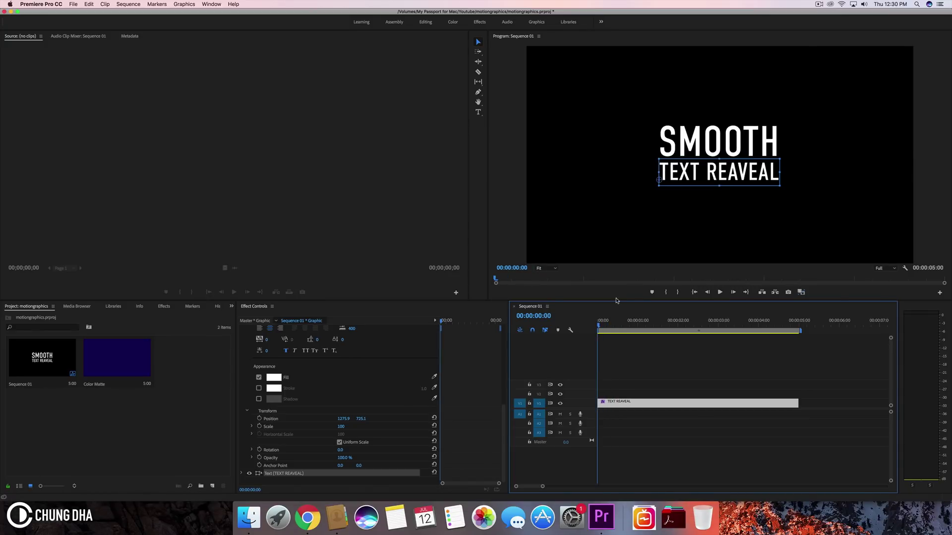
pyautogui.click(601, 326)
pyautogui.press('shift')
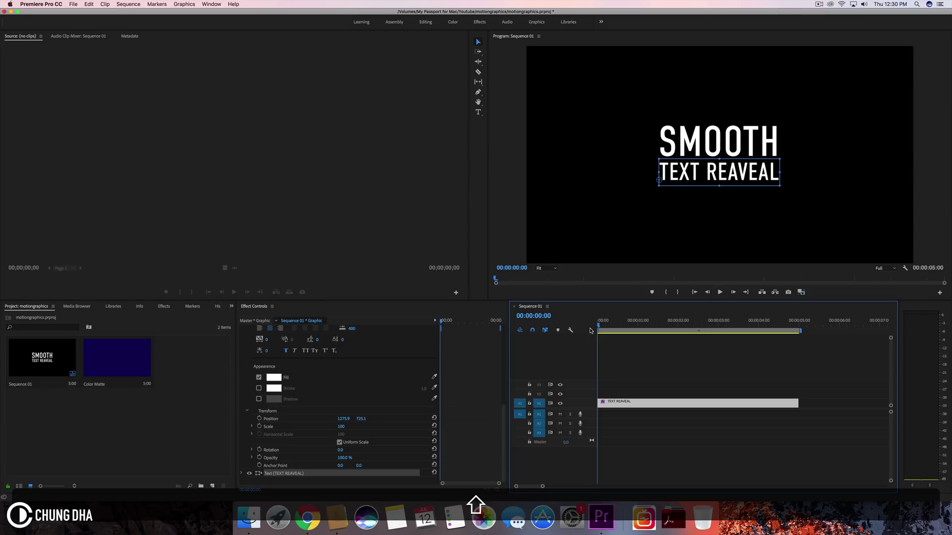
pyautogui.hotkey('shift', 'Right')
pyautogui.hotkey('shift', 'Right')
pyautogui.hotkey('shift', 'Right')
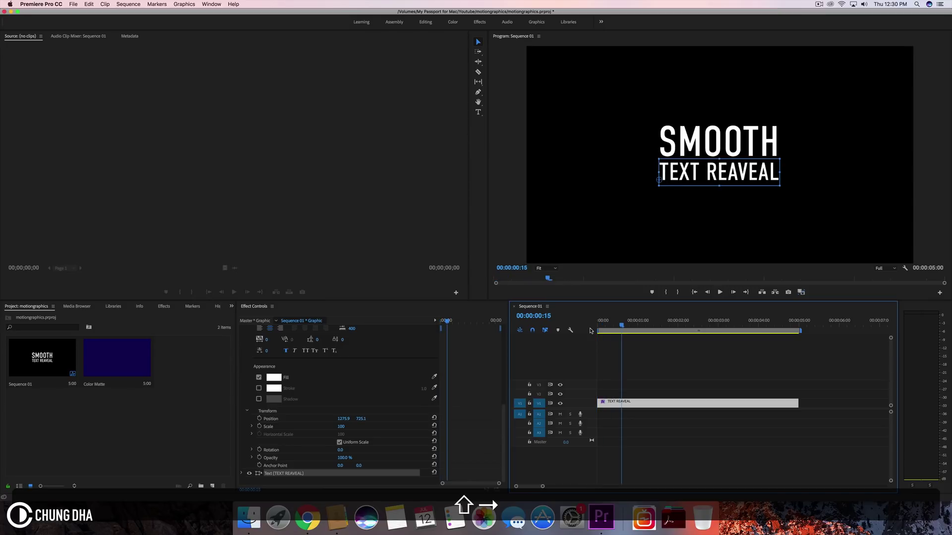
pyautogui.click(629, 405)
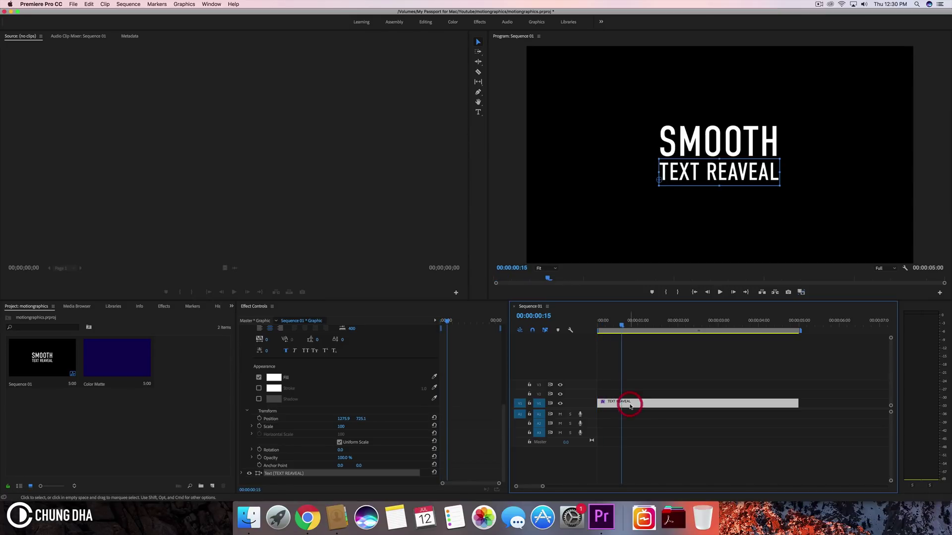
pyautogui.press('super')
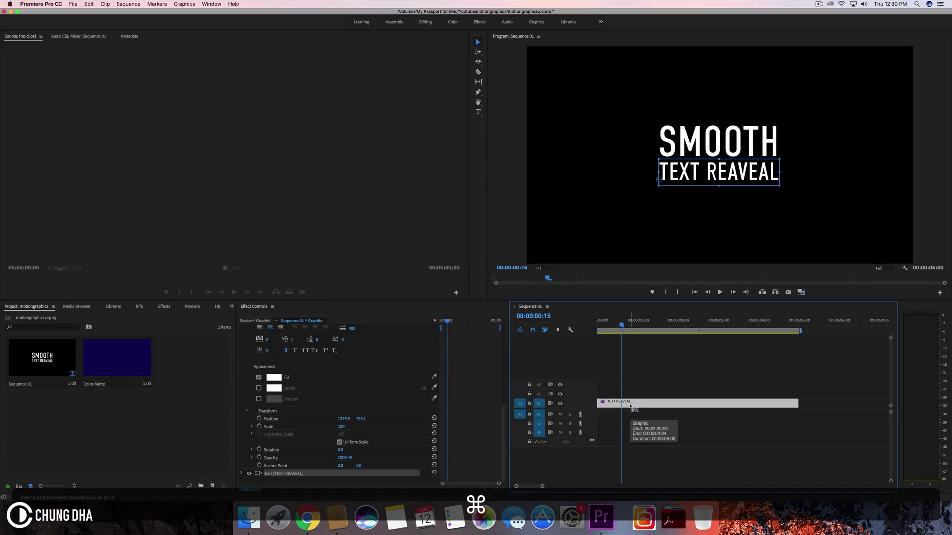
pyautogui.press('super+k')
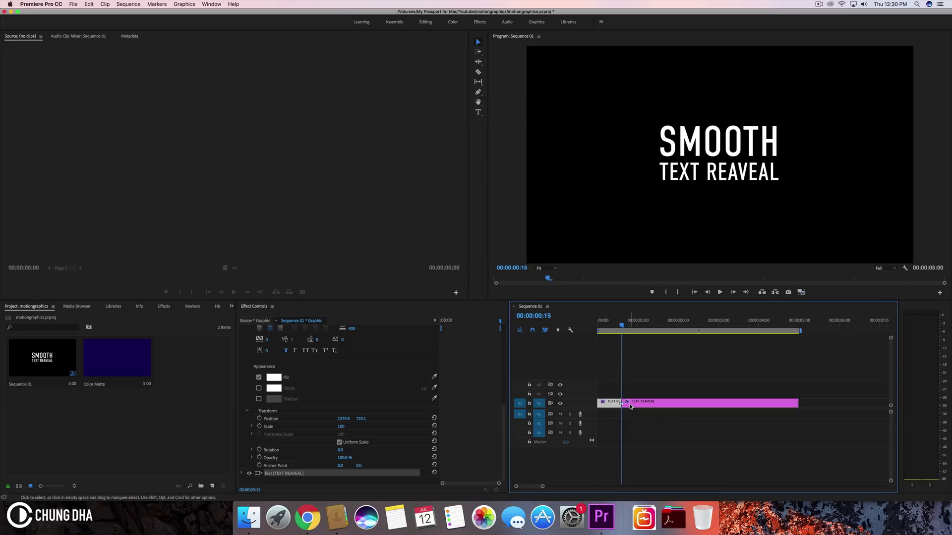
pyautogui.press('super+z')
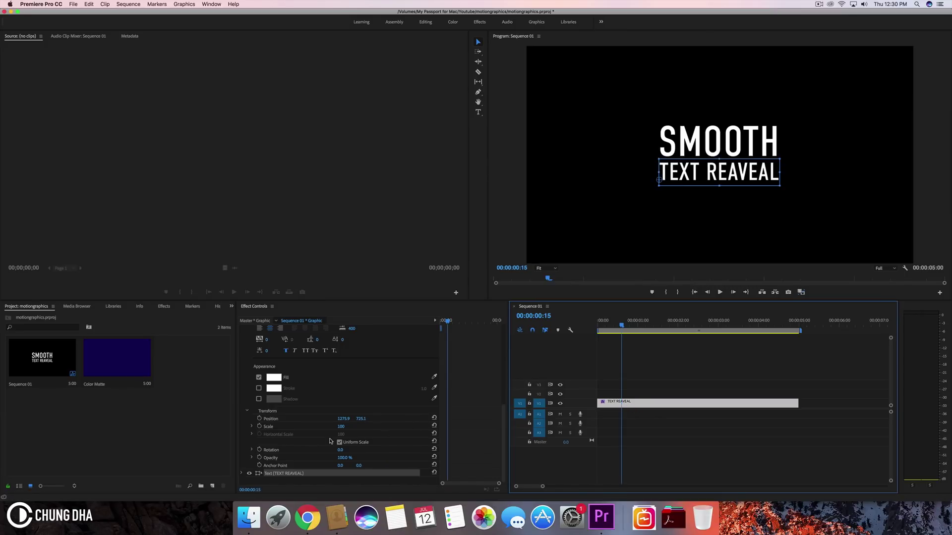
# - Set a Position keyframe on SMOOTH at 00:00:00:15 and expand the TEXT REAVEAL layer
pyautogui.click(260, 418)
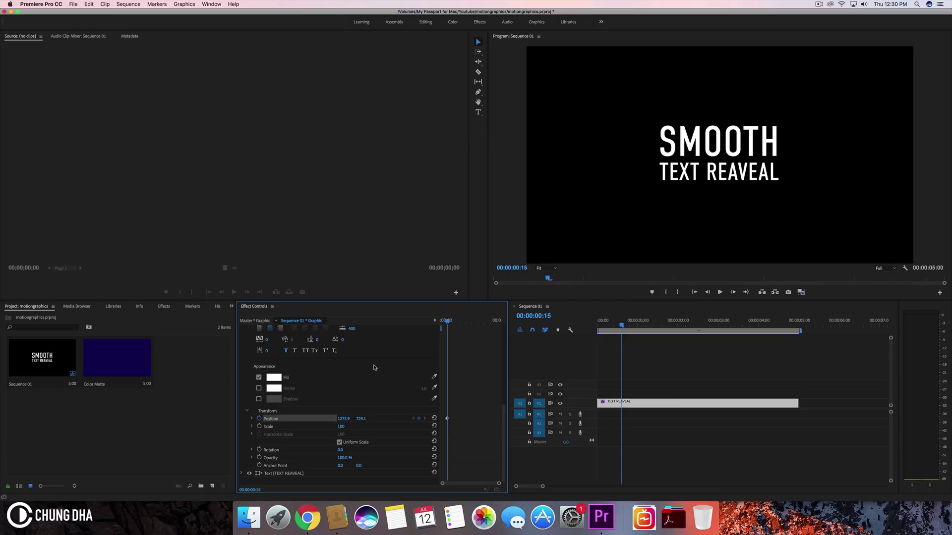
pyautogui.scroll(10, 374, 367)
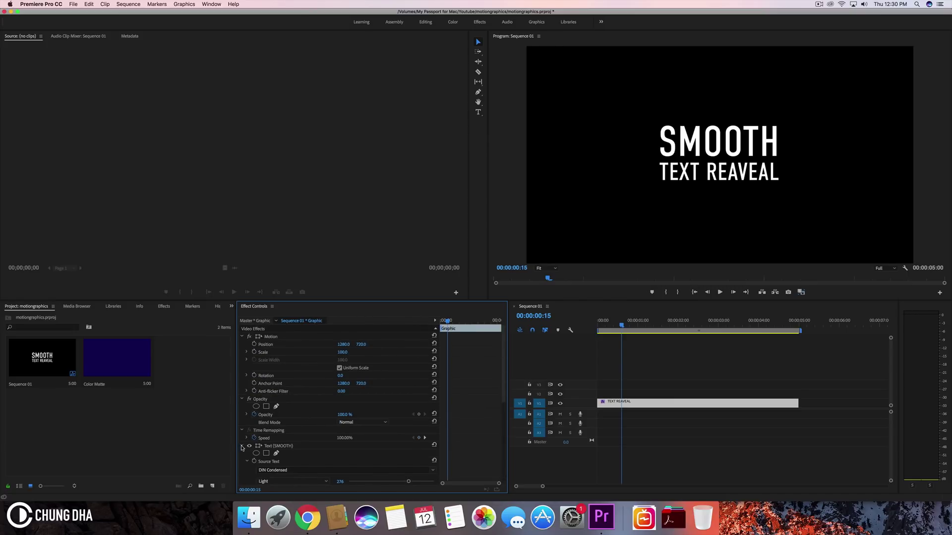
pyautogui.scroll(-10, 461, 404)
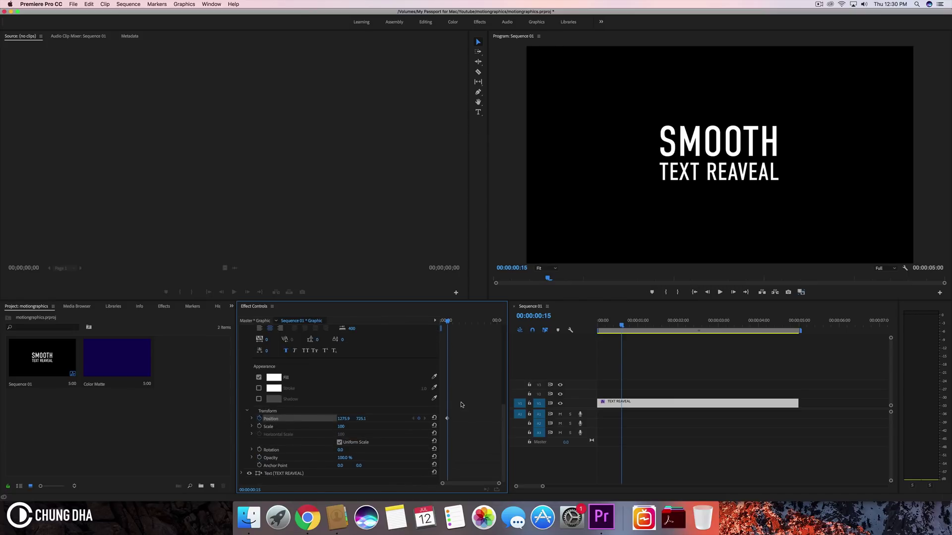
pyautogui.scroll(3, 461, 405)
pyautogui.scroll(-3, 372, 413)
pyautogui.click(242, 474)
pyautogui.scroll(-1, 484, 434)
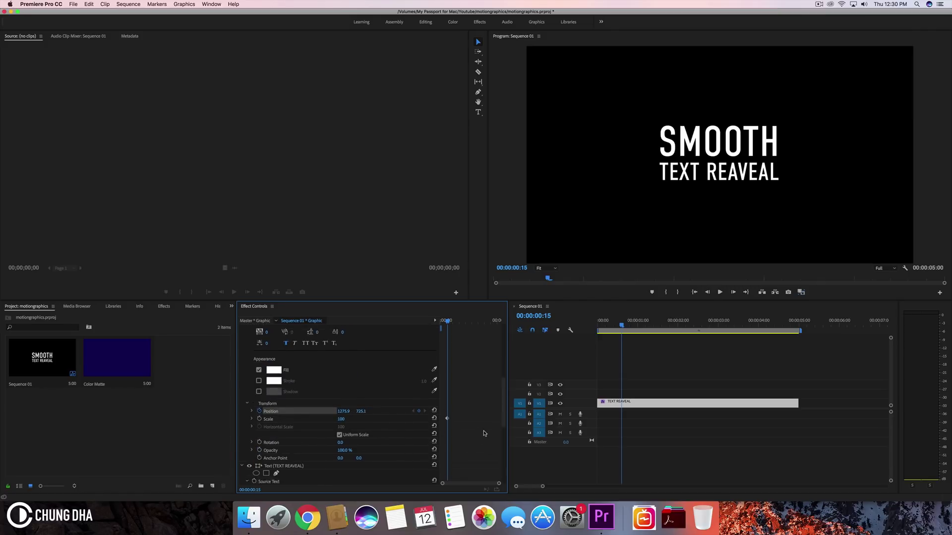
pyautogui.scroll(2, 485, 434)
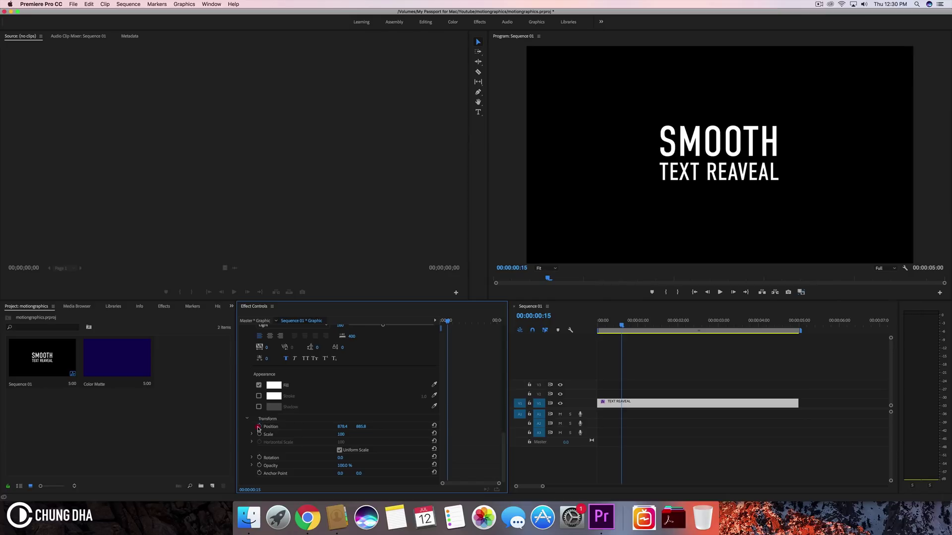
# - Key TEXT REAVEAL's position, then at frame zero set SMOOTH X to -363.1 and TEXT REAVEAL X to 2563.4
pyautogui.click(258, 427)
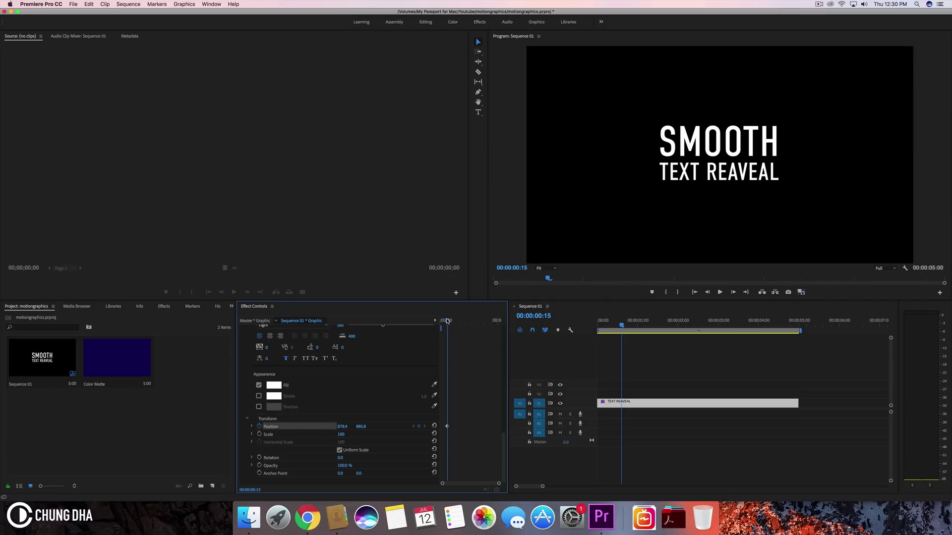
pyautogui.click(440, 321)
pyautogui.click(474, 358)
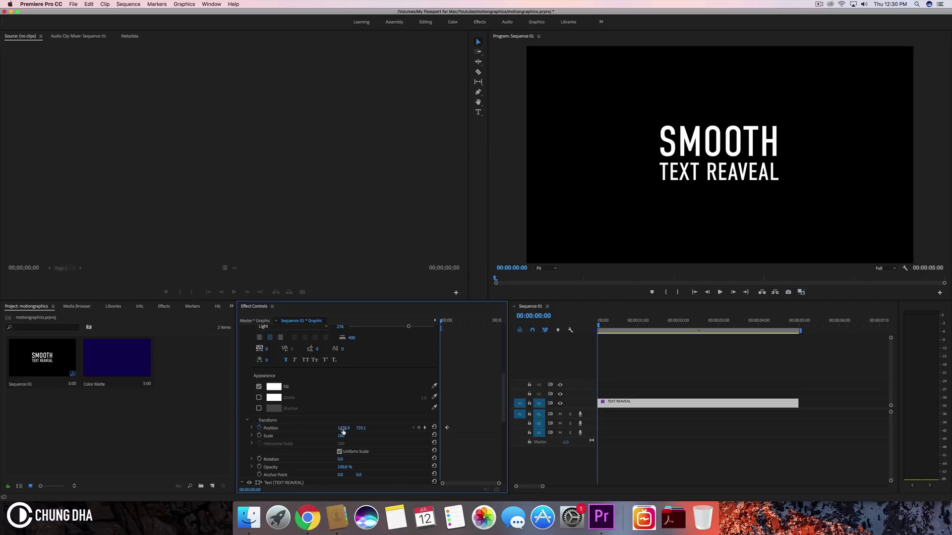
pyautogui.moveTo(344, 427); pyautogui.dragTo(246, 428)
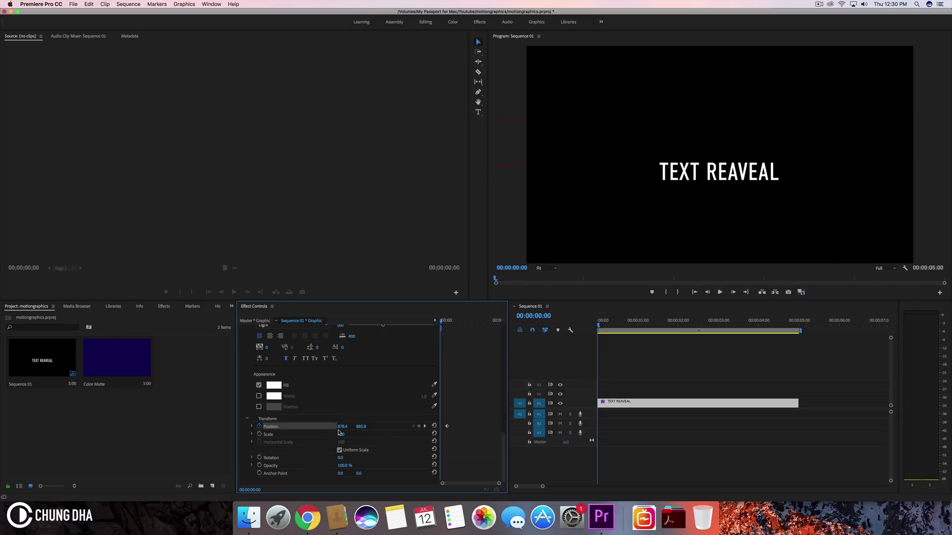
pyautogui.moveTo(341, 428); pyautogui.dragTo(487, 427)
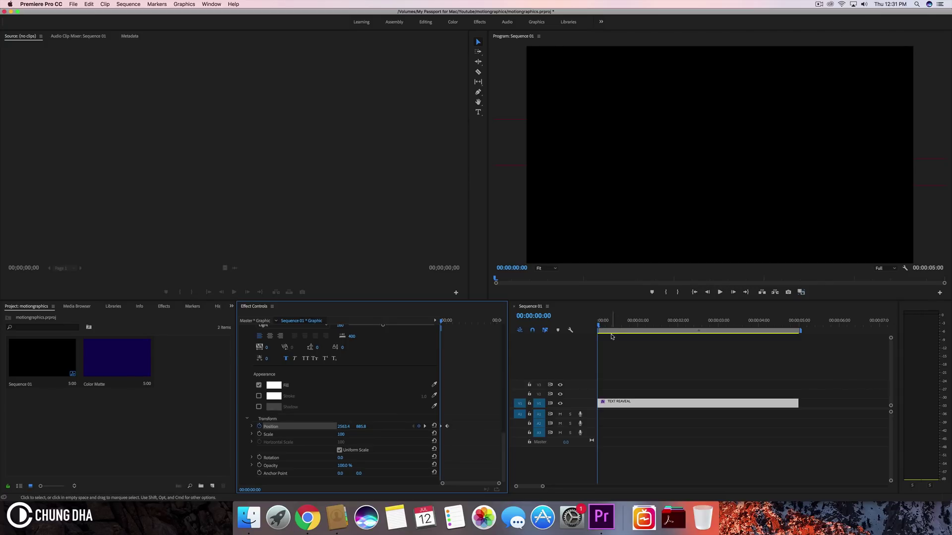
# - Play back the slide-in, then reveal SMOOTH's Position velocity graph
pyautogui.click(561, 328)
pyautogui.press('space')
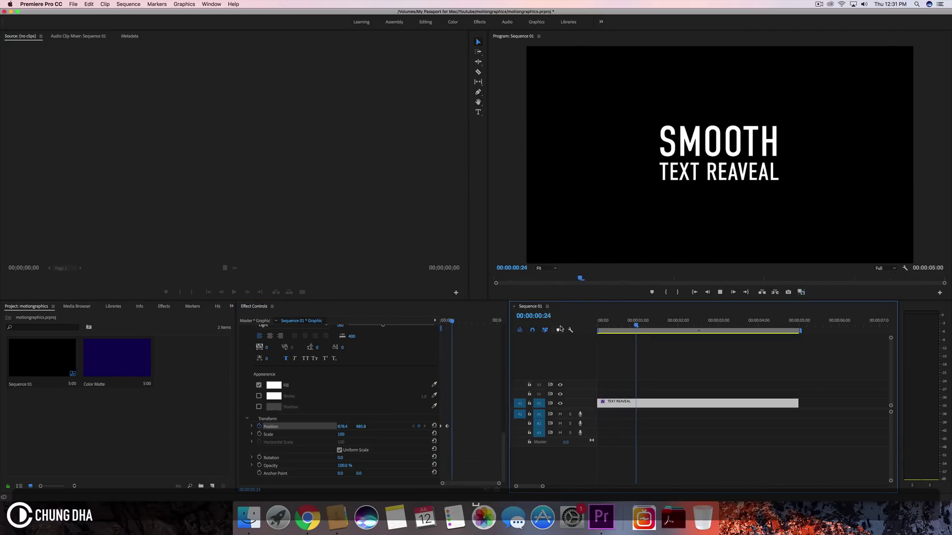
pyautogui.press('space')
pyautogui.click(518, 330)
pyautogui.press('space')
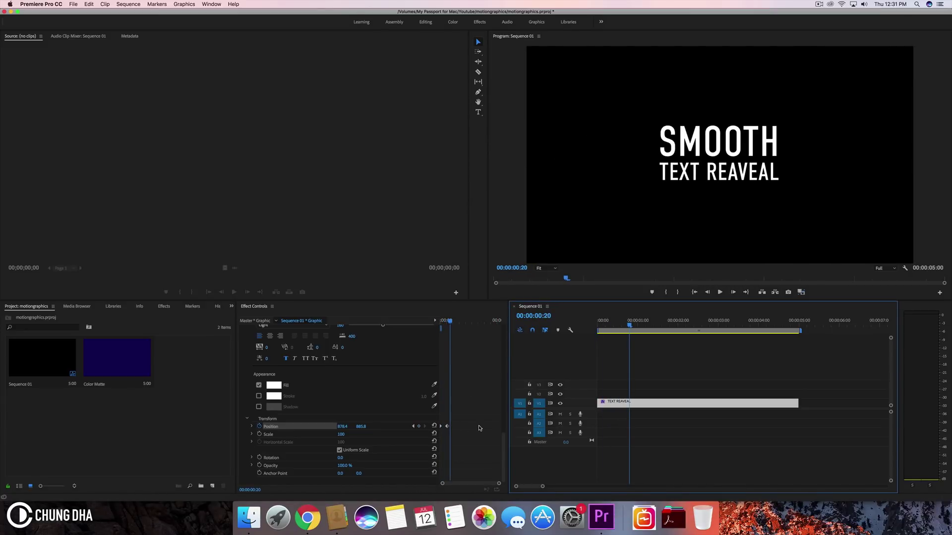
pyautogui.scroll(5, 490, 422)
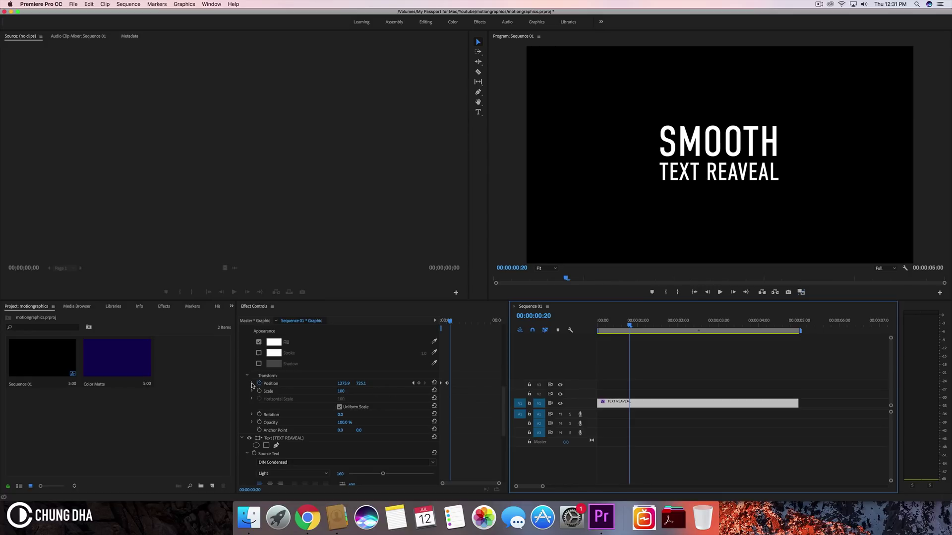
pyautogui.click(252, 383)
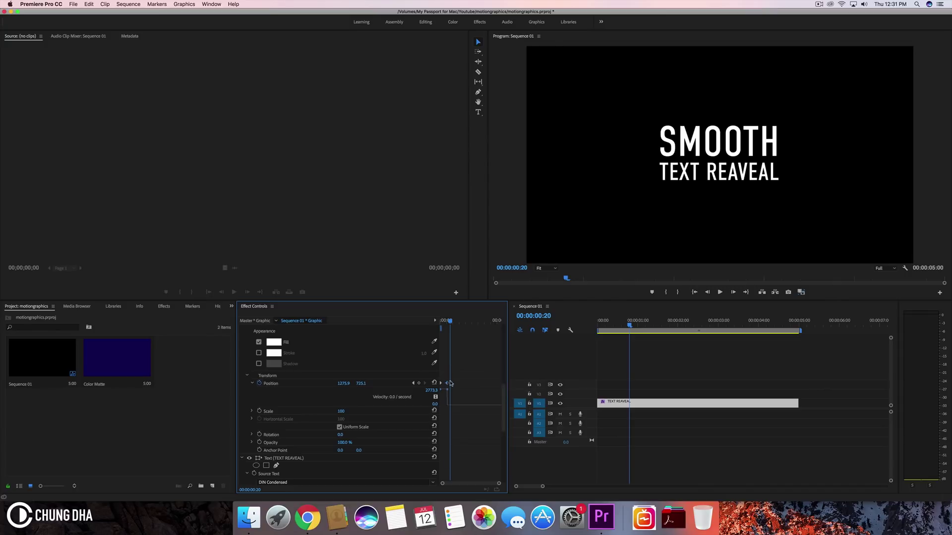
# - Set SMOOTH's resting Position keyframe to Ease In and preview from the start
pyautogui.rightClick(449, 383)
pyautogui.moveTo(515, 444)
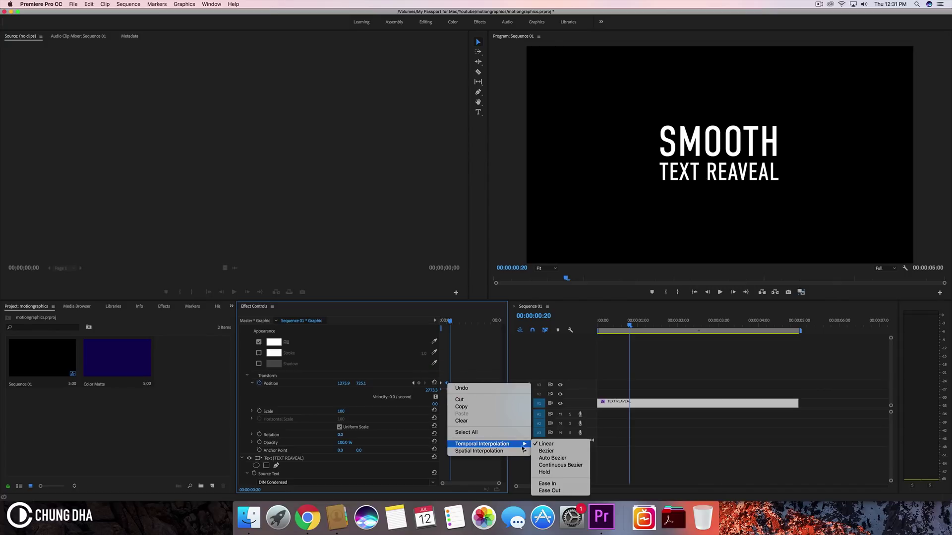
pyautogui.click(555, 484)
pyautogui.press('Home')
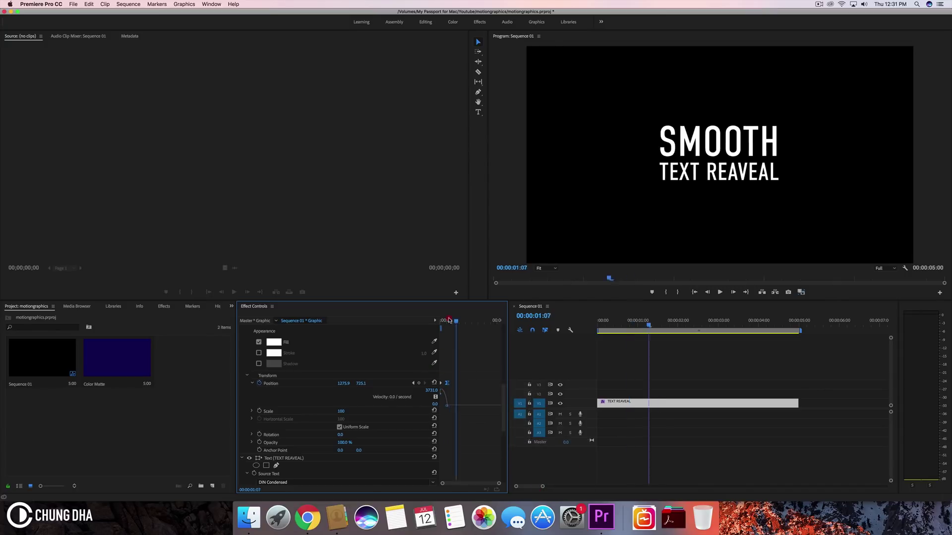
pyautogui.press('space')
pyautogui.click(427, 322)
pyautogui.press('space')
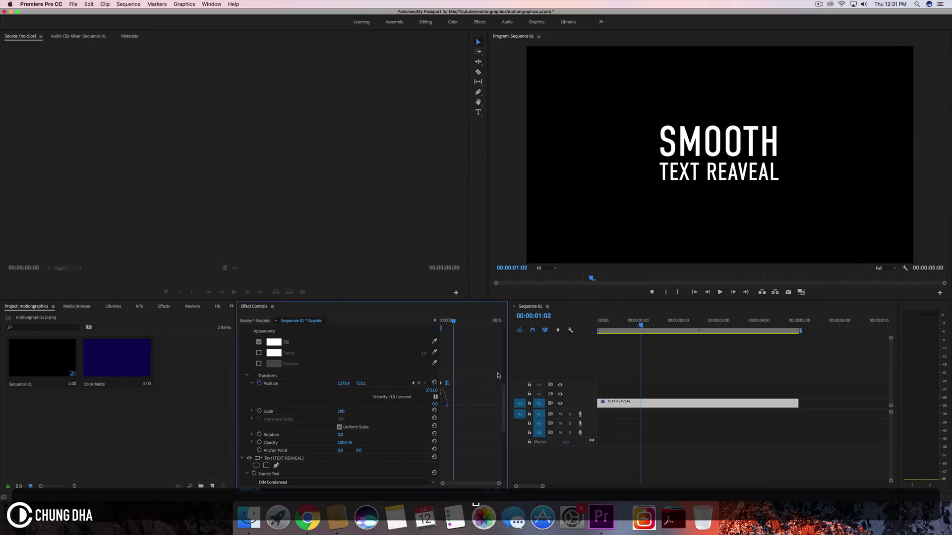
pyautogui.scroll(2, 498, 375)
# - Set TEXT REAVEAL's resting Position keyframe to Ease In and replay from frame zero
pyautogui.rightClick(447, 427)
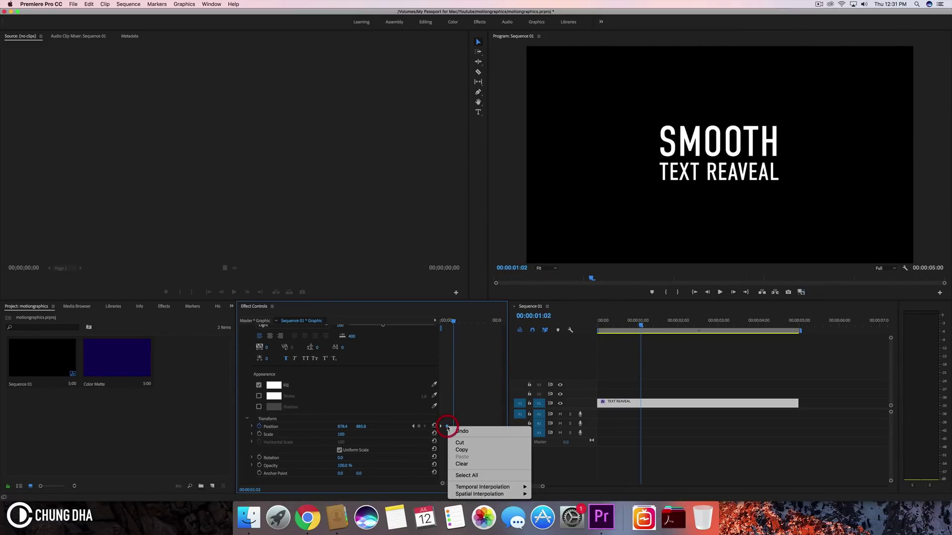
pyautogui.moveTo(516, 487)
pyautogui.click(548, 487)
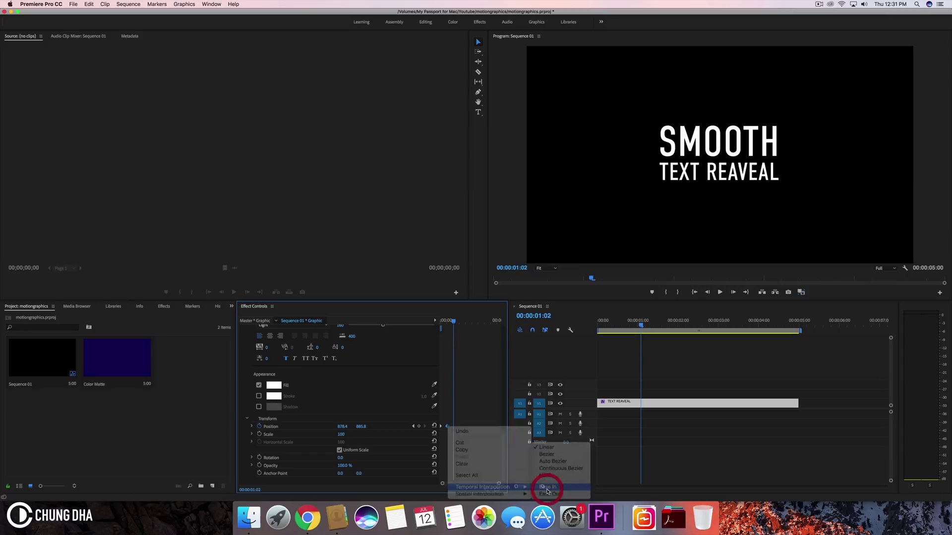
pyautogui.moveTo(453, 321); pyautogui.dragTo(411, 321)
pyautogui.press('space')
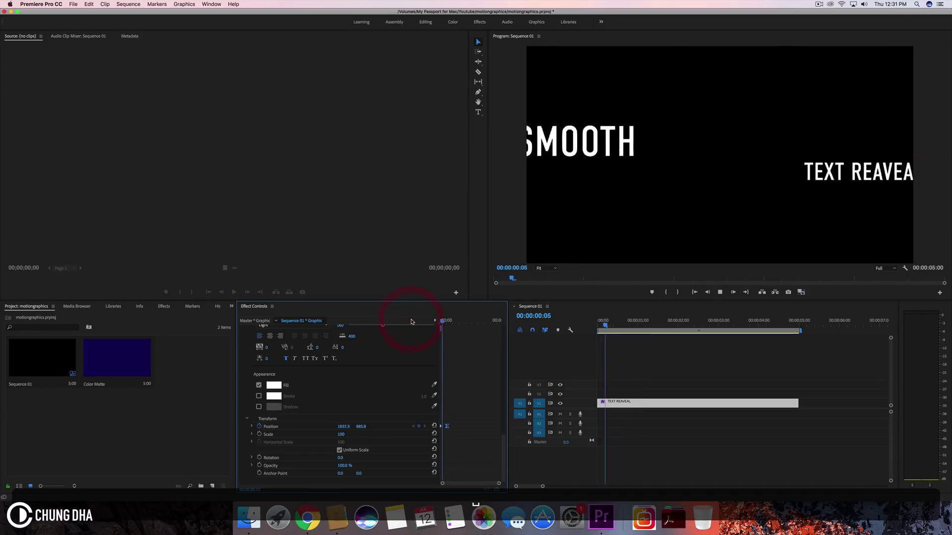
# - Drag both lines' Position speed-graph handles left so each starts fast and glides to a stop
pyautogui.press('space')
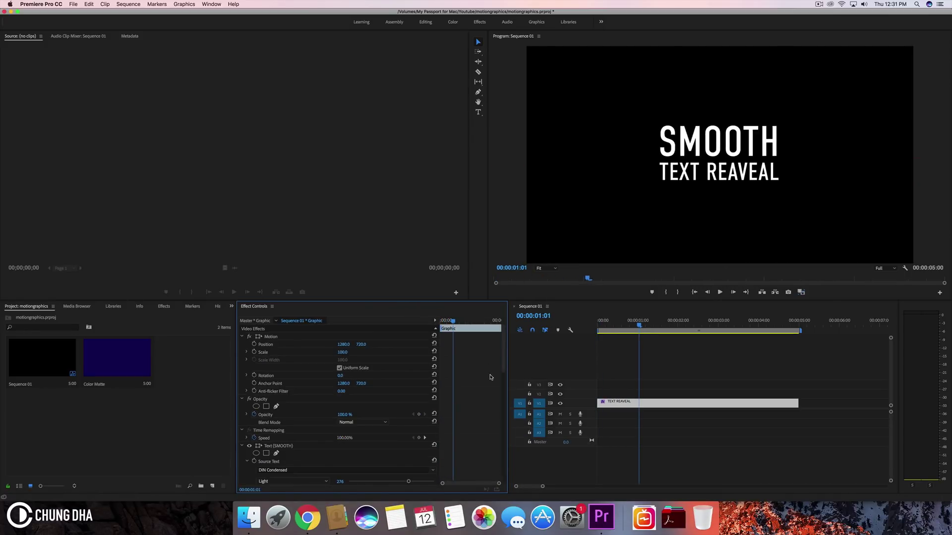
pyautogui.scroll(1, 491, 365)
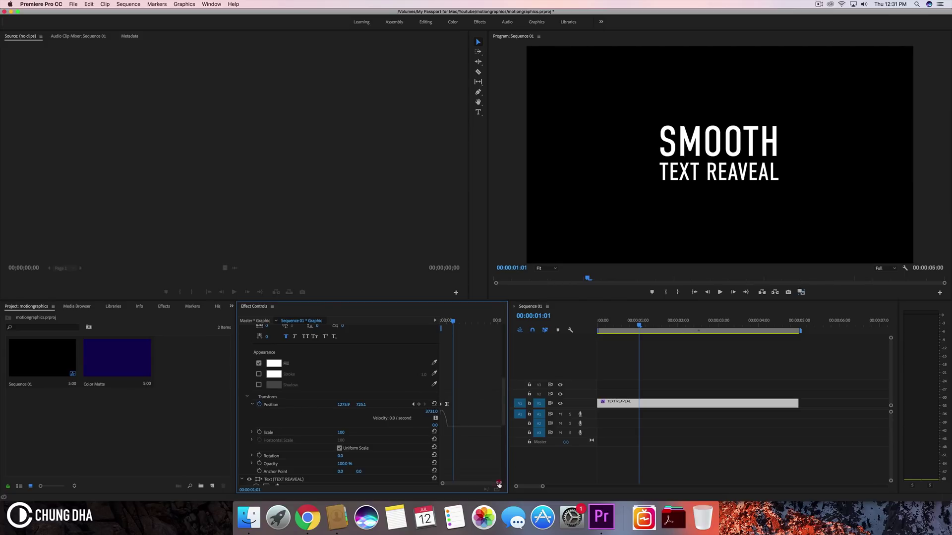
pyautogui.moveTo(499, 485); pyautogui.dragTo(481, 484)
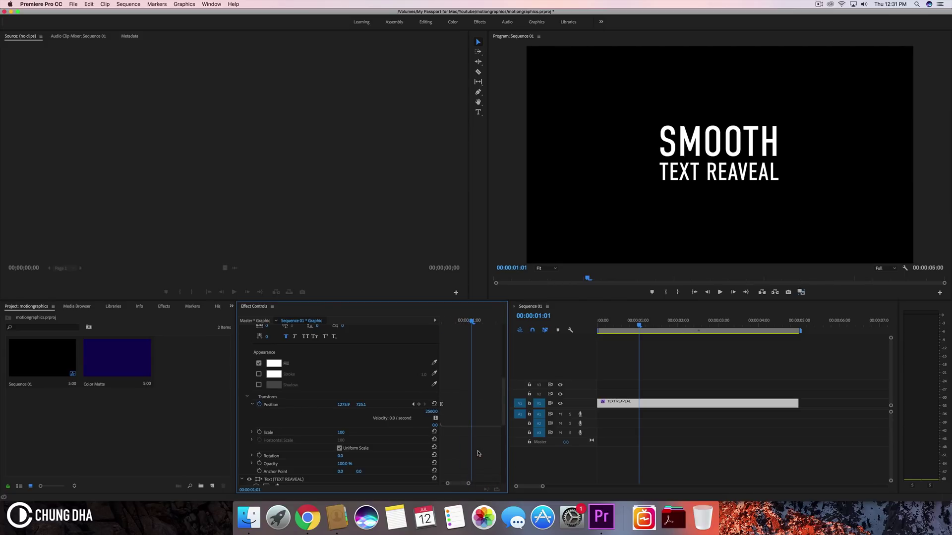
pyautogui.moveTo(460, 485); pyautogui.dragTo(436, 483)
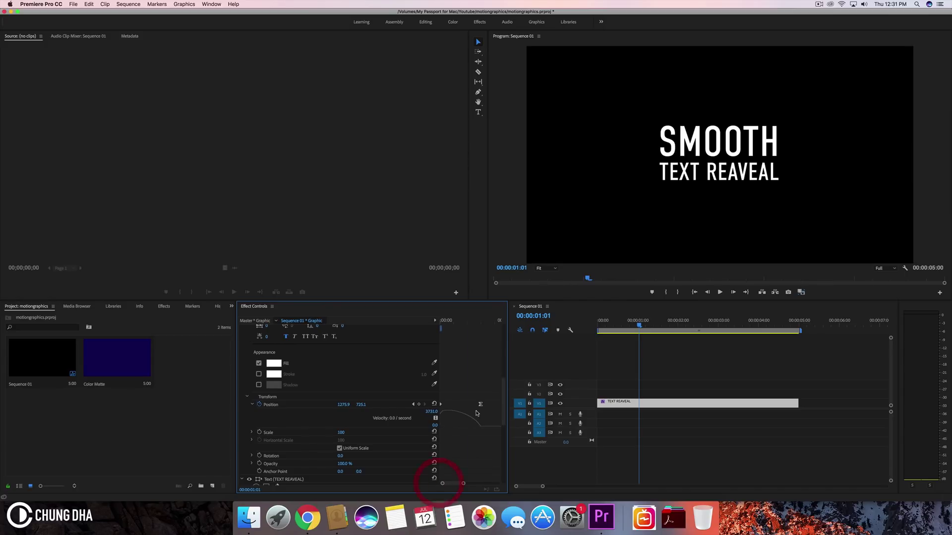
pyautogui.click(480, 404)
pyautogui.moveTo(473, 428); pyautogui.dragTo(454, 427)
pyautogui.click(488, 433)
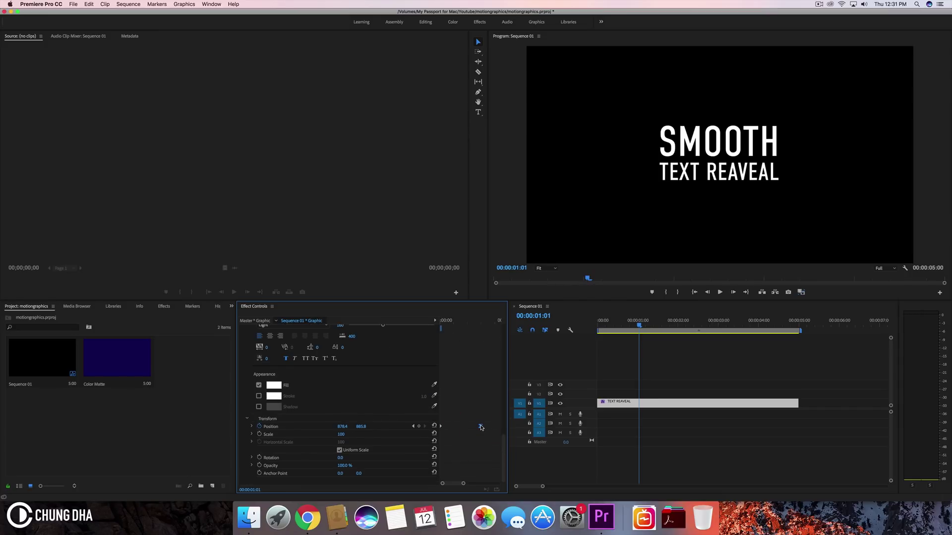
pyautogui.click(252, 426)
pyautogui.moveTo(473, 448); pyautogui.dragTo(447, 452)
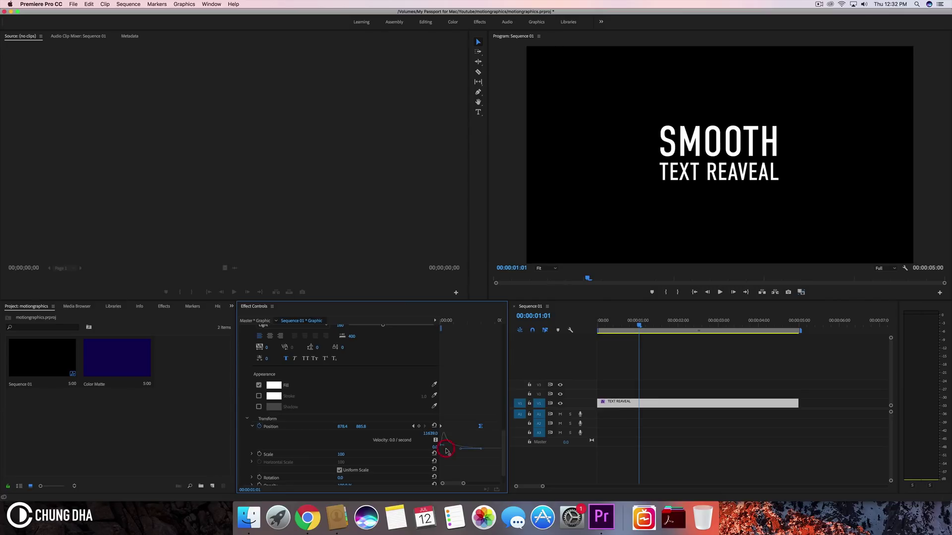
pyautogui.click(559, 329)
pyautogui.press('Home')
pyautogui.press('space')
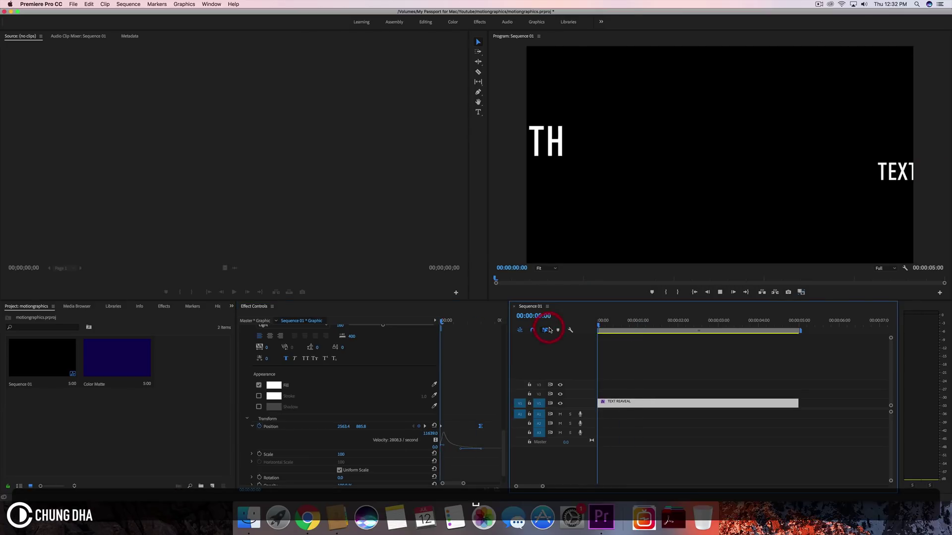
pyautogui.press('space')
pyautogui.press('Home')
pyautogui.press('space')
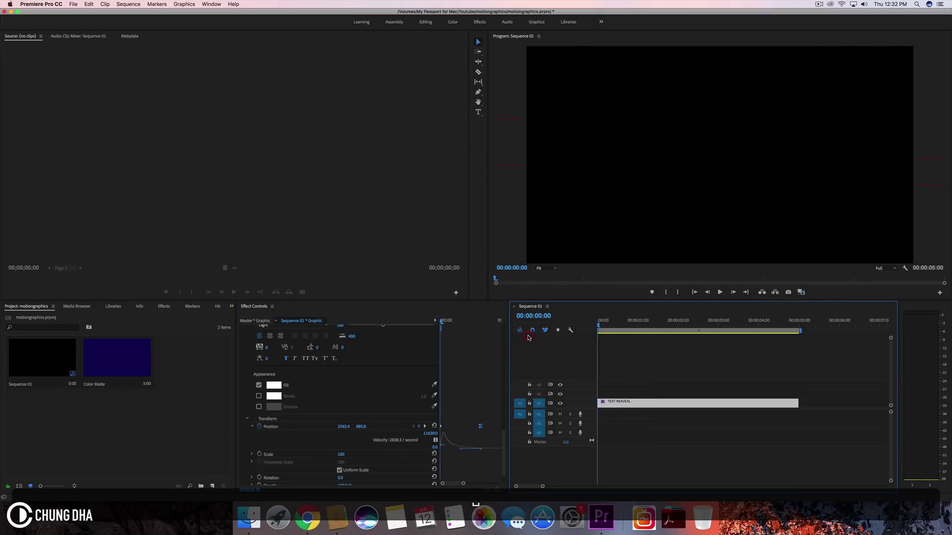
pyautogui.press('space')
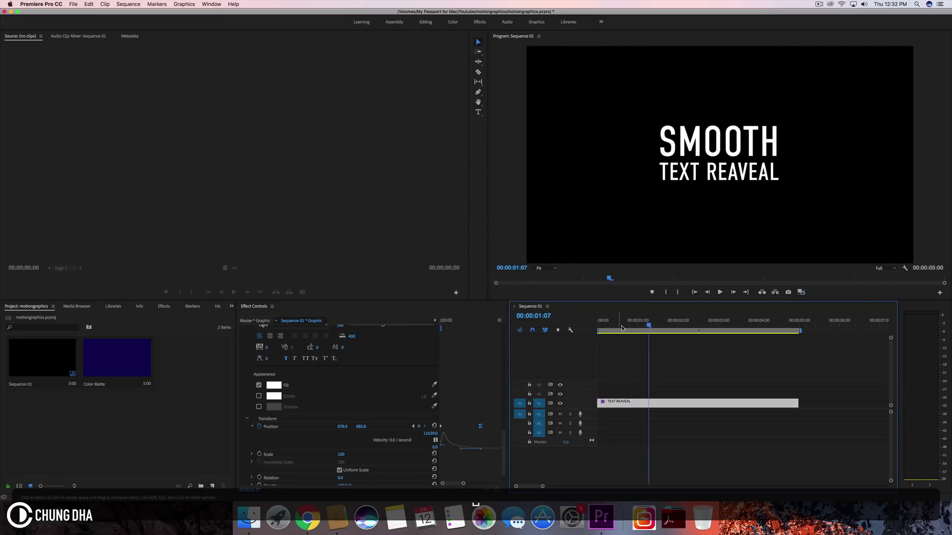
pyautogui.press('Home')
pyautogui.press('space')
pyautogui.press('space')
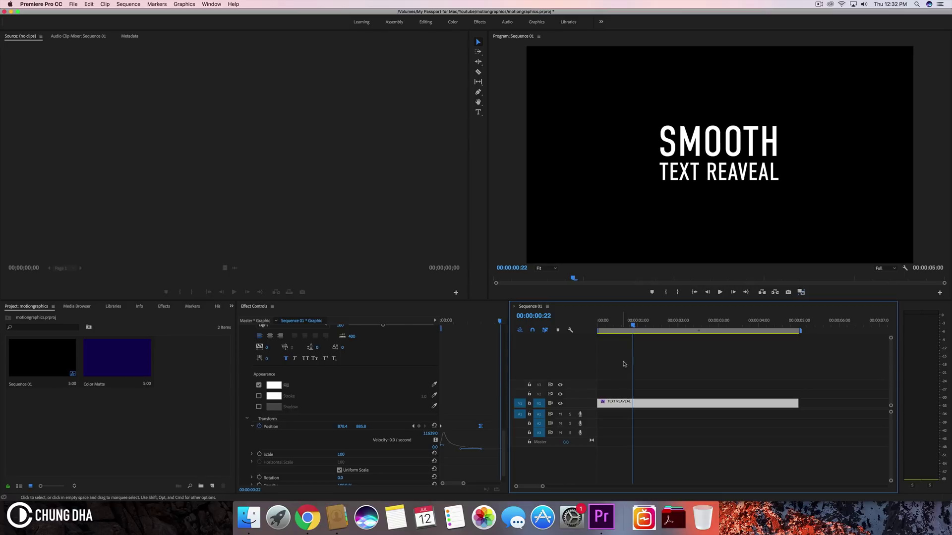
pyautogui.moveTo(633, 326); pyautogui.dragTo(601, 330)
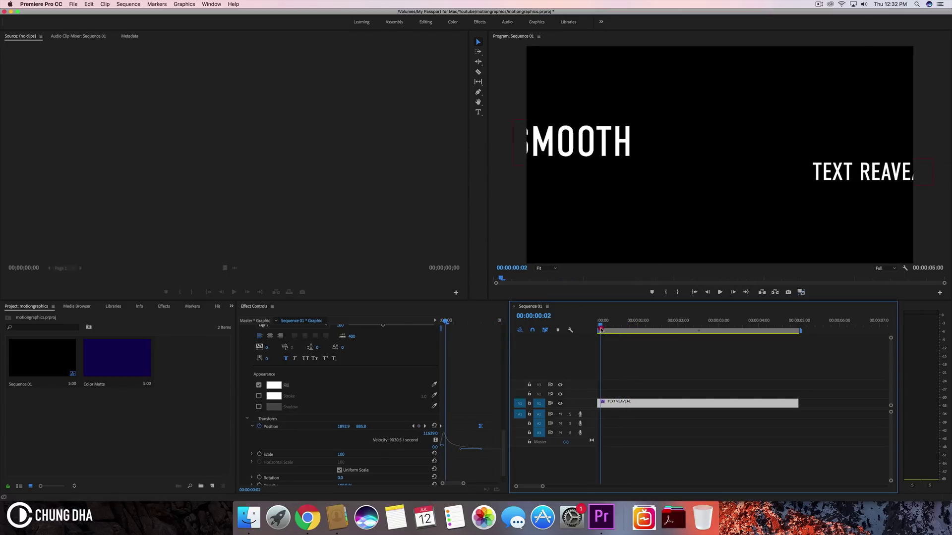
# - Search Effects for 'direc' and drag Directional Blur onto the title graphic, then undo once
pyautogui.click(166, 306)
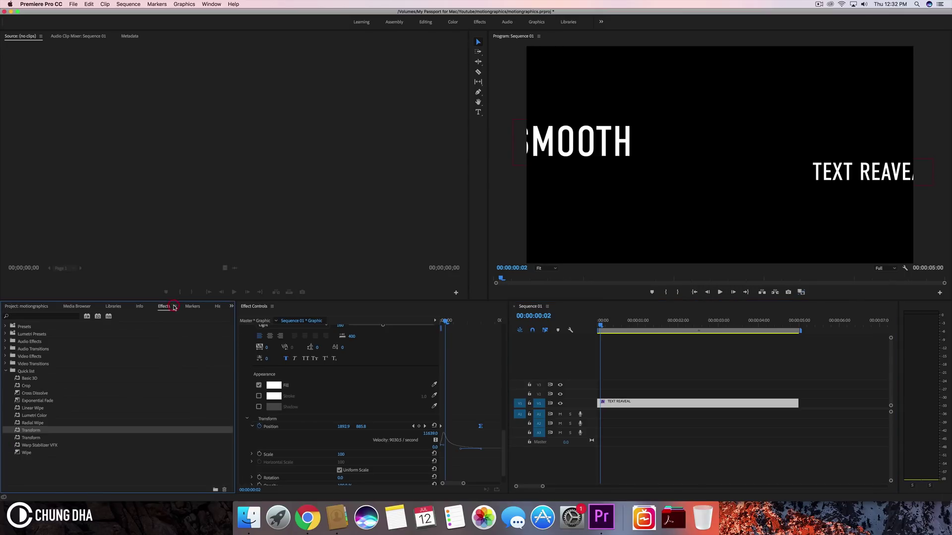
pyautogui.click(42, 316)
pyautogui.write('d')
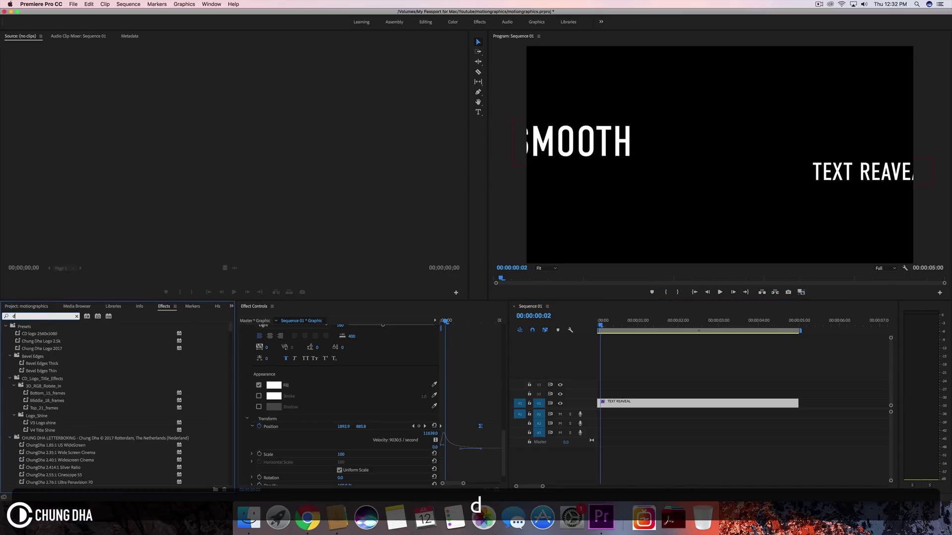
pyautogui.write('irec')
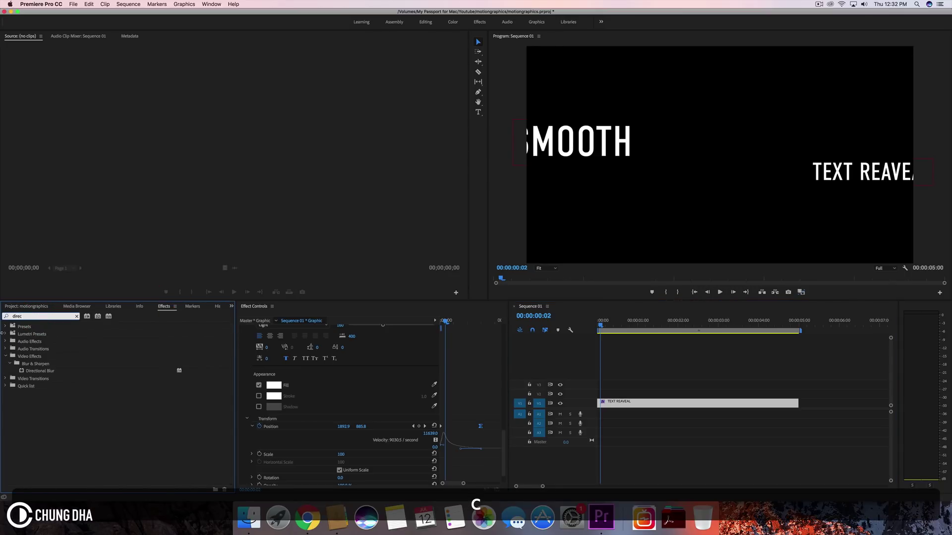
pyautogui.moveTo(27, 376); pyautogui.dragTo(667, 406)
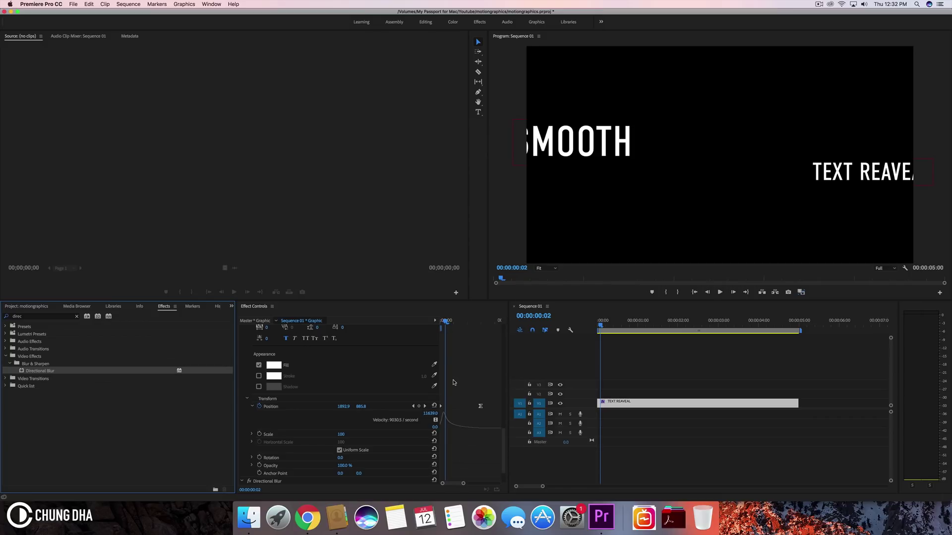
pyautogui.press('super+z')
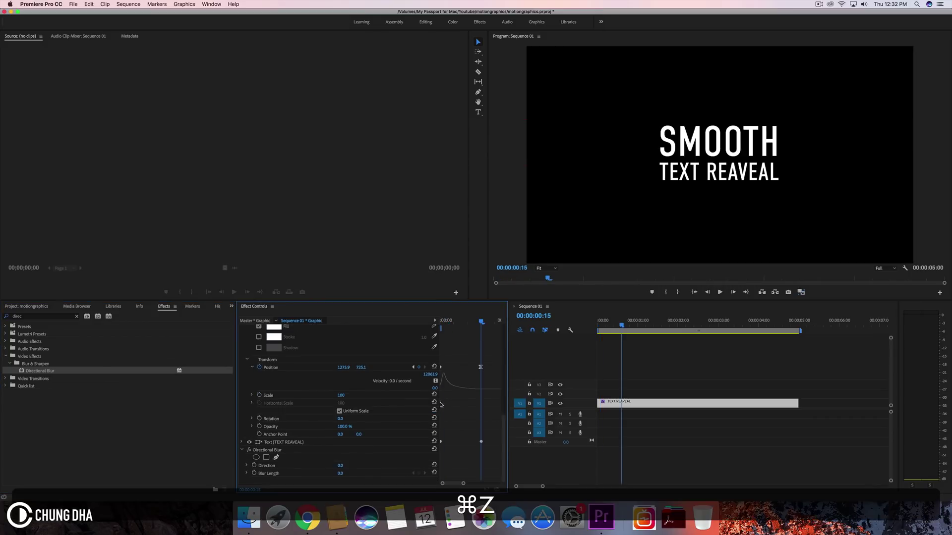
# - Keyframe Blur Length at the settled frame, then set it to 25 near the slide-in start
pyautogui.click(255, 474)
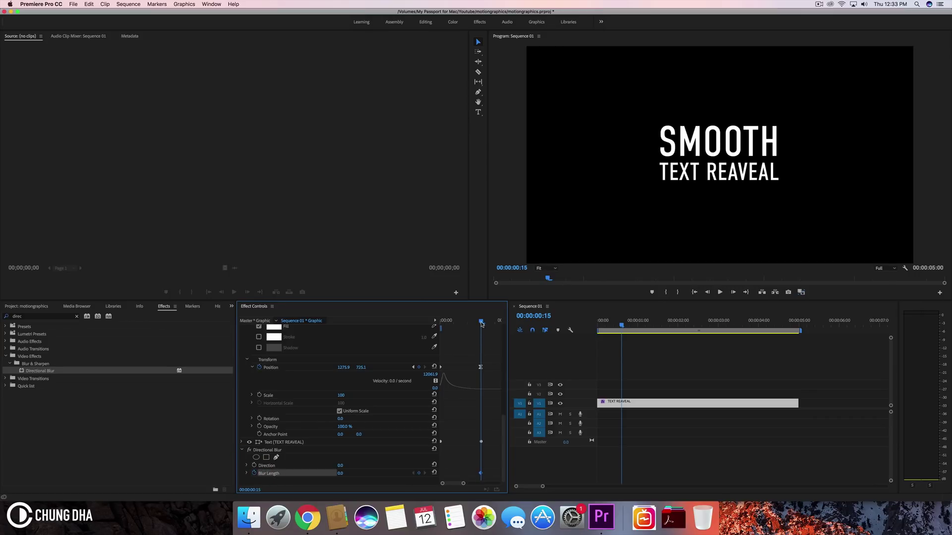
pyautogui.moveTo(480, 323); pyautogui.dragTo(450, 323)
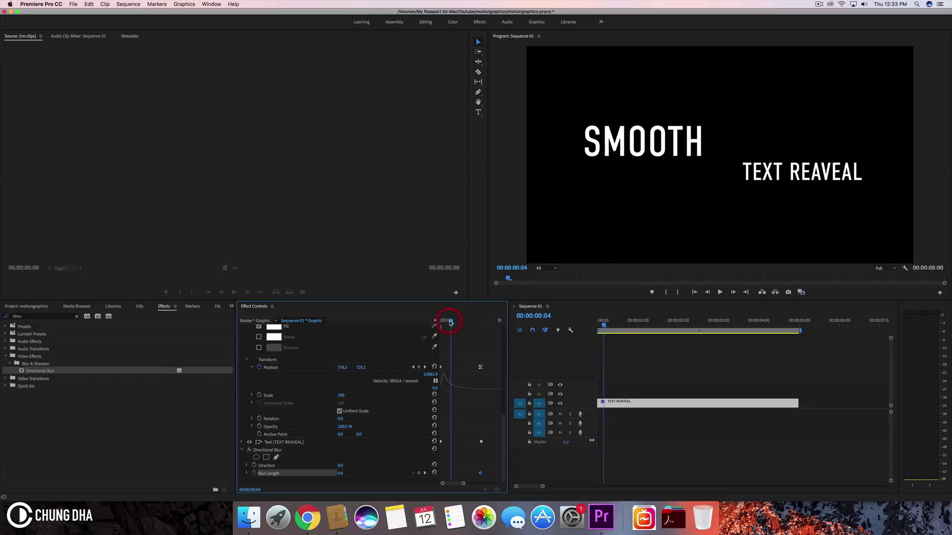
pyautogui.click(340, 473)
pyautogui.write('25')
pyautogui.press('Return')
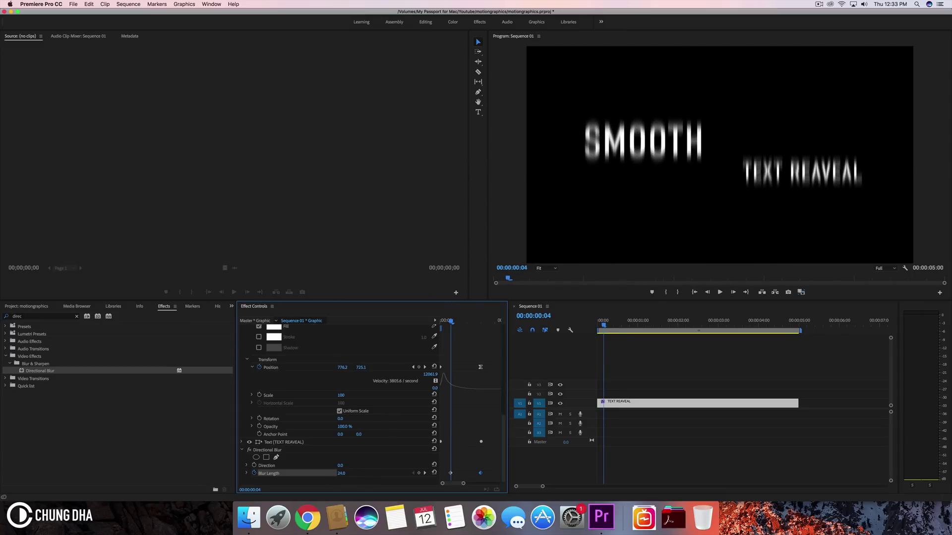
# - Set the blur Direction to 90° and fine-tune the starting Blur Length to 20
pyautogui.click(350, 465)
pyautogui.write('90')
pyautogui.press('Return')
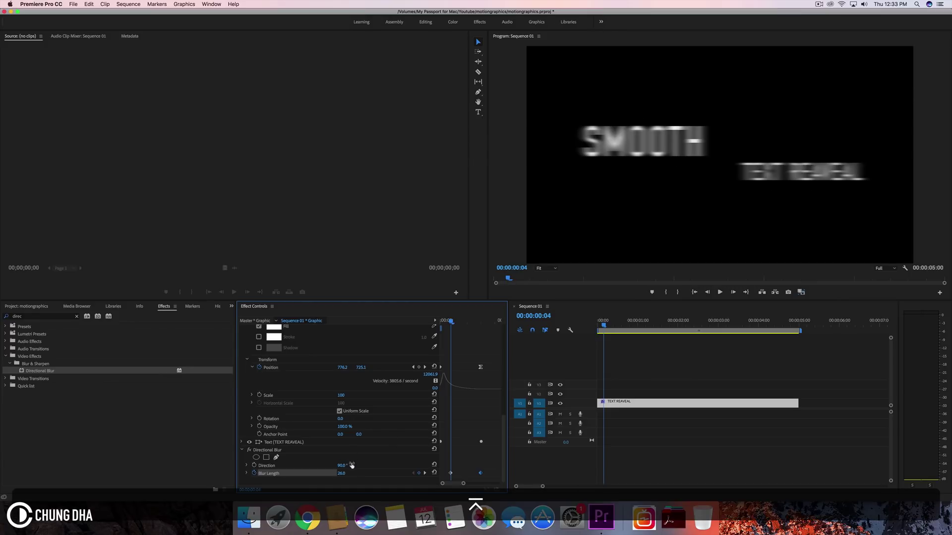
pyautogui.moveTo(341, 473)
pyautogui.mouseDown()
pyautogui.moveTo(322, 473)
pyautogui.moveTo(335, 474)
pyautogui.mouseUp()
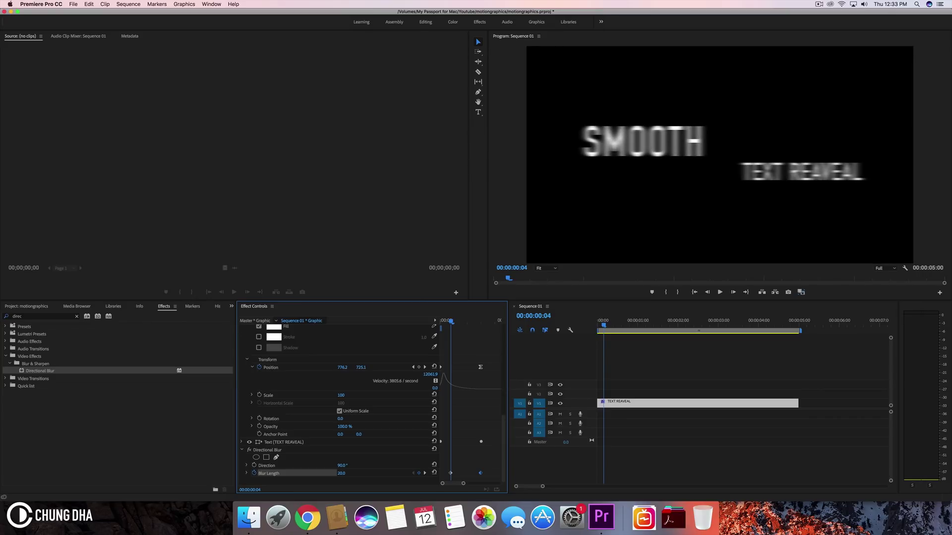
pyautogui.click(453, 459)
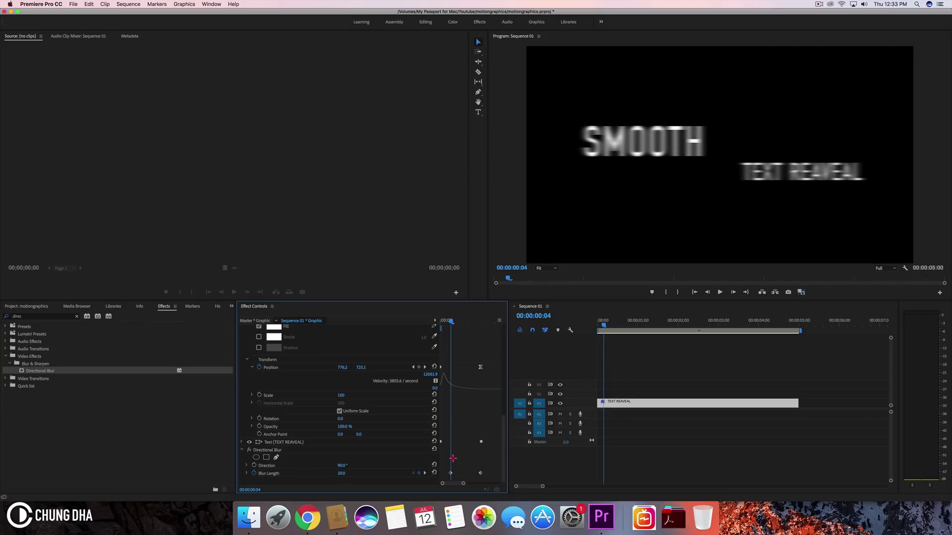
# - Play the blurred reveal twice from the start of the sequence
pyautogui.click(436, 468)
pyautogui.click(560, 321)
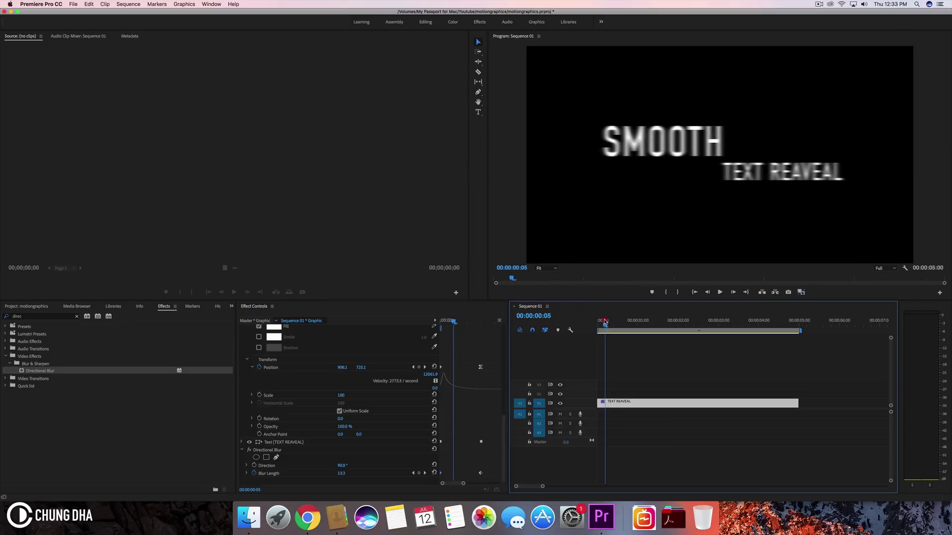
pyautogui.press('space')
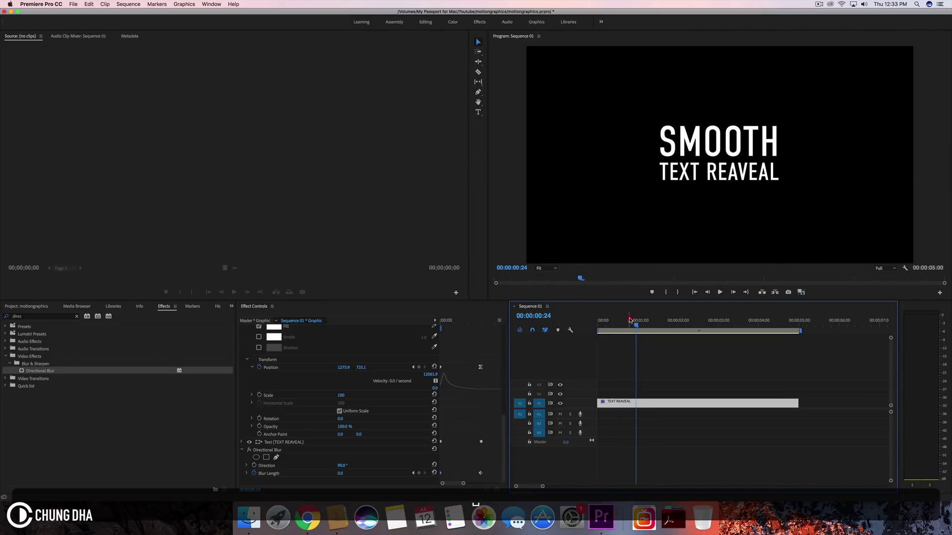
pyautogui.click(532, 322)
pyautogui.press('space')
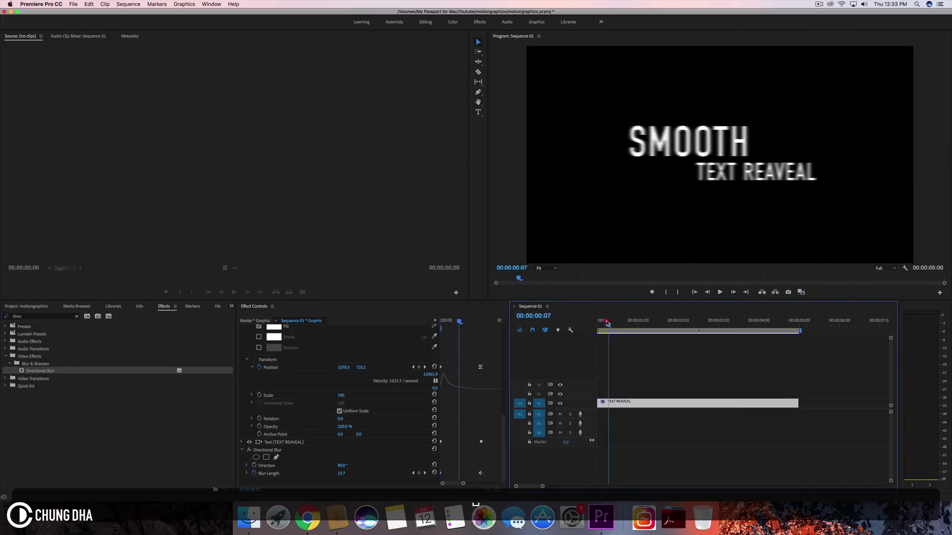
pyautogui.click(532, 326)
# - Drag the Blur Length keyframe later and select its value at 00:00:00:07 for editing
pyautogui.moveTo(442, 474); pyautogui.dragTo(447, 473)
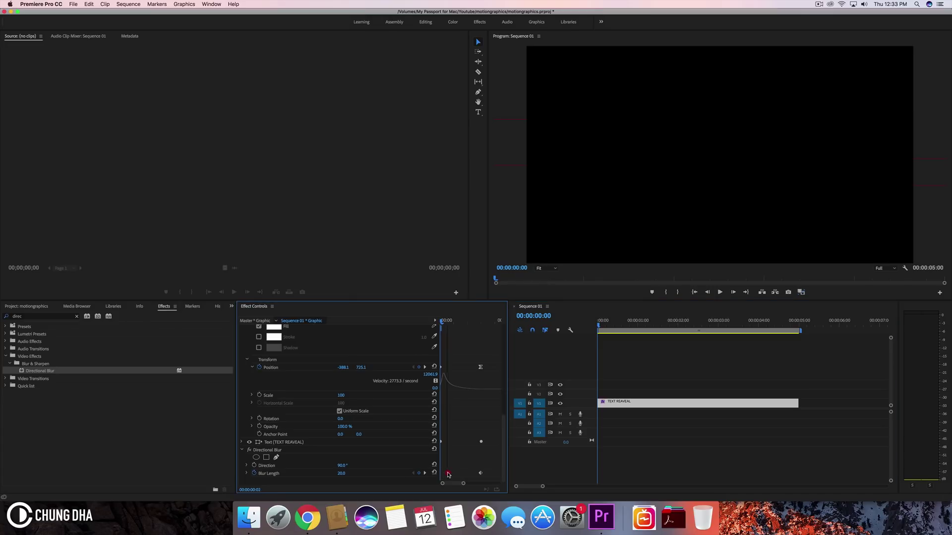
pyautogui.press('space')
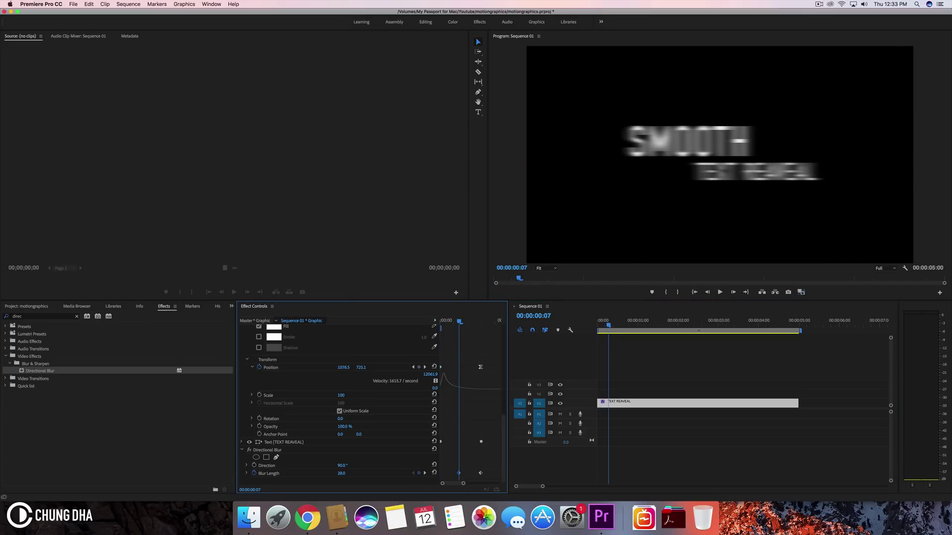
pyautogui.click(343, 473)
# - Set Blur Length to 30, delete the extra blur keyframe, and replay the reveal
pyautogui.write('30')
pyautogui.press('Return')
pyautogui.click(458, 474)
pyautogui.press('Delete')
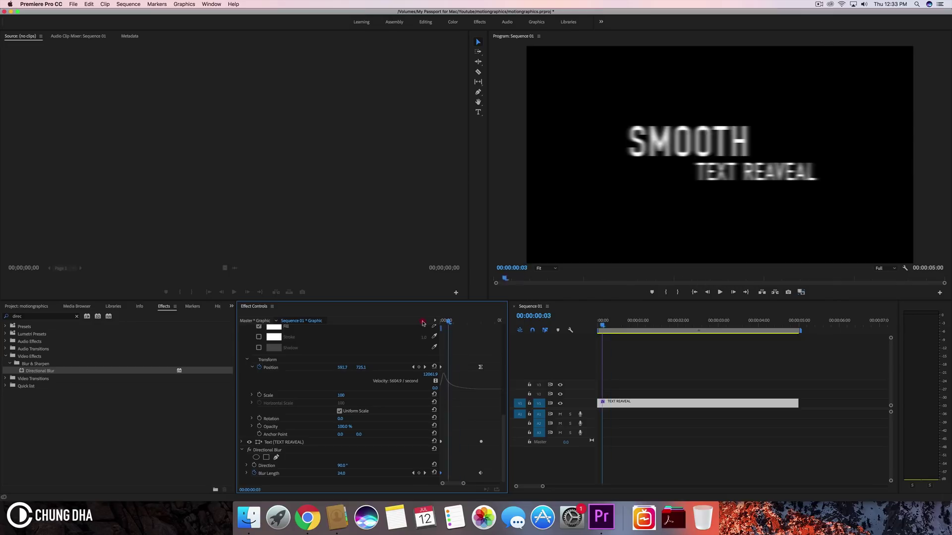
pyautogui.moveTo(460, 322); pyautogui.dragTo(442, 322)
pyautogui.press('space')
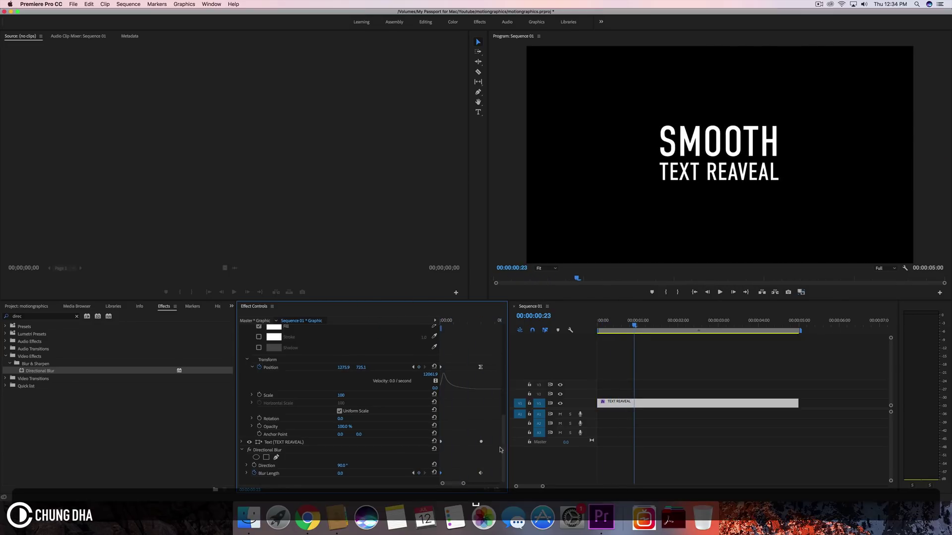
# - Apply Ease In/Ease Out to the Blur Length keyframe and stretch its bezier handle
pyautogui.rightClick(481, 474)
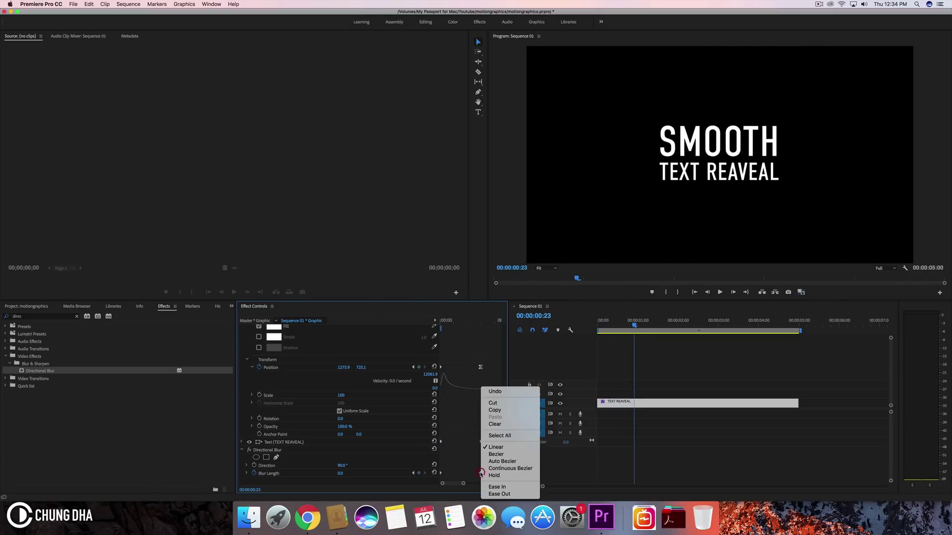
pyautogui.click(503, 486)
pyautogui.click(324, 457)
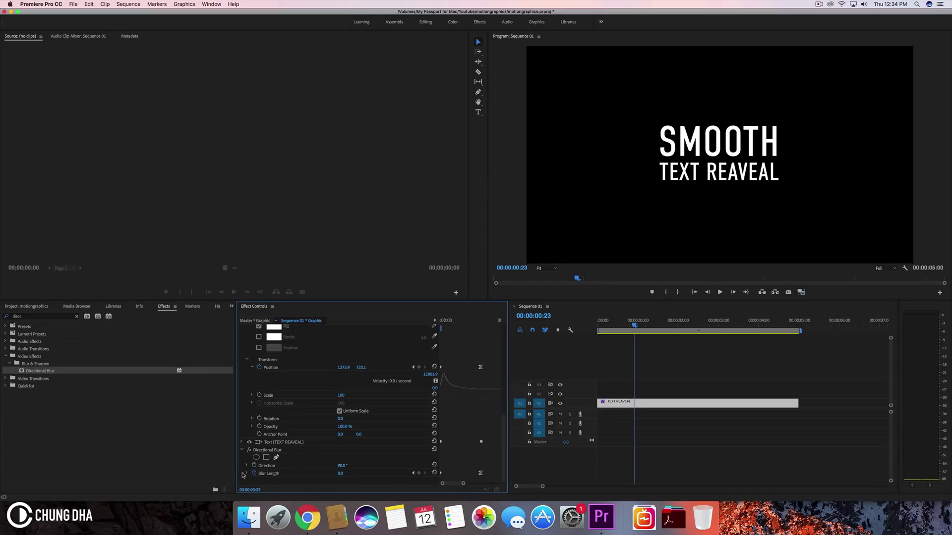
pyautogui.click(246, 474)
pyautogui.moveTo(503, 427); pyautogui.dragTo(500, 488)
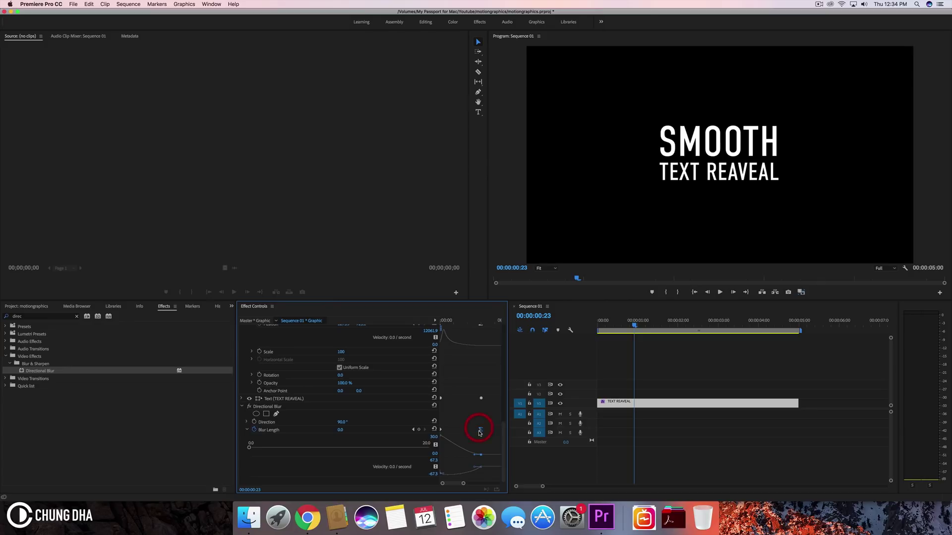
pyautogui.moveTo(475, 455); pyautogui.dragTo(457, 456)
# - Preview the eased blur and undo the last curve adjustment
pyautogui.press('space')
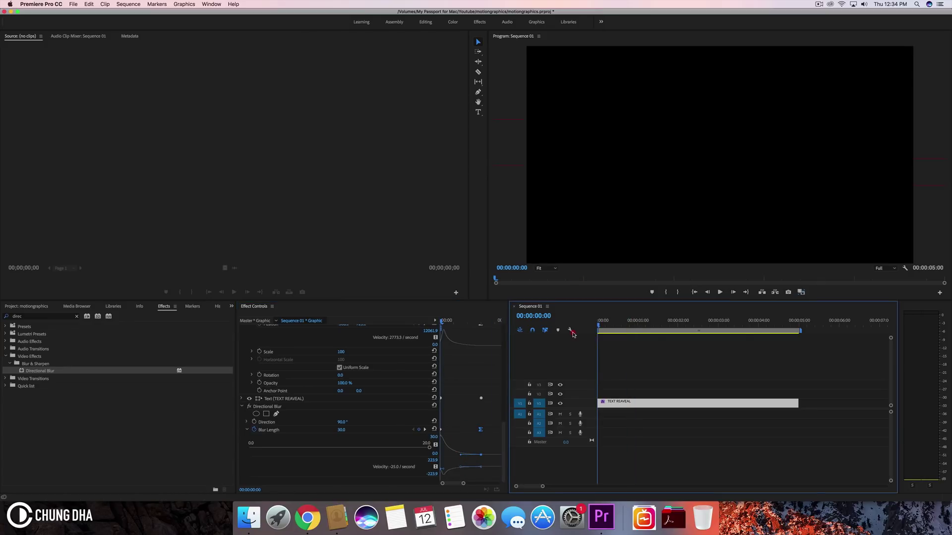
pyautogui.click(572, 332)
pyautogui.press('space')
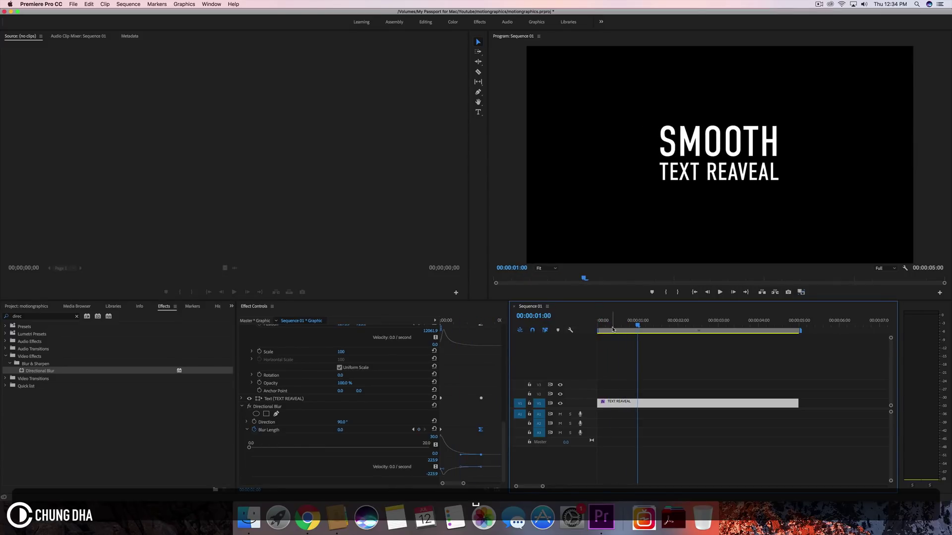
pyautogui.press('super+z')
# - Replay the title animation from the start several times to review the blur falloff
pyautogui.click(603, 324)
pyautogui.press('space')
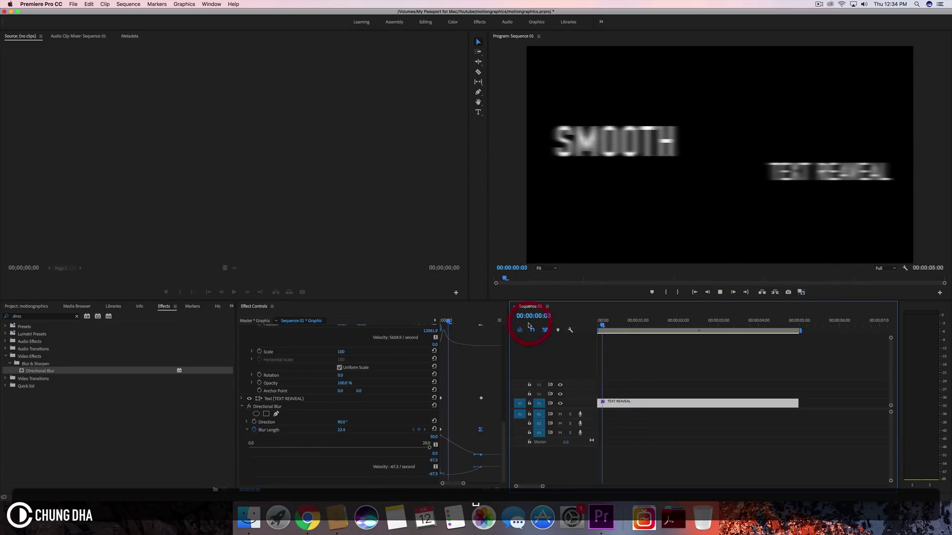
pyautogui.press('space')
pyautogui.click(603, 325)
pyautogui.click(523, 325)
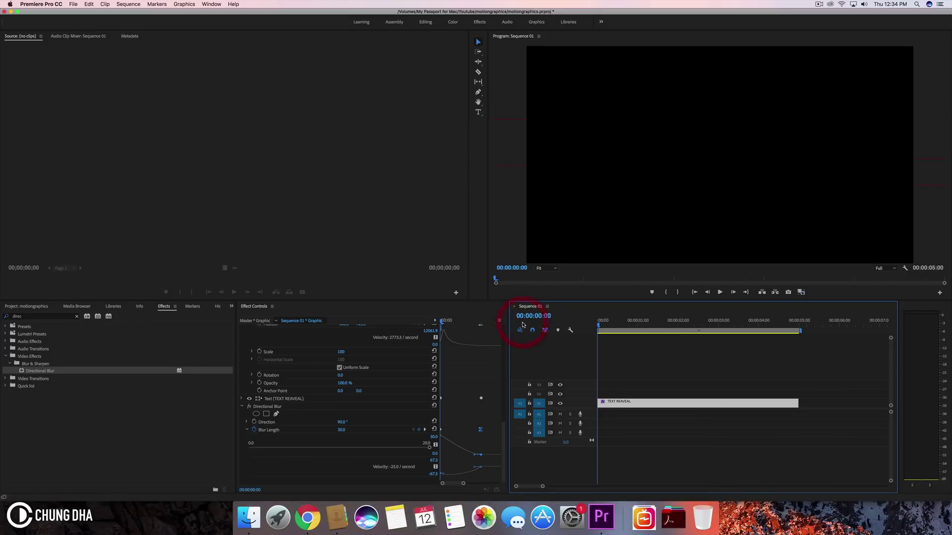
pyautogui.press('space')
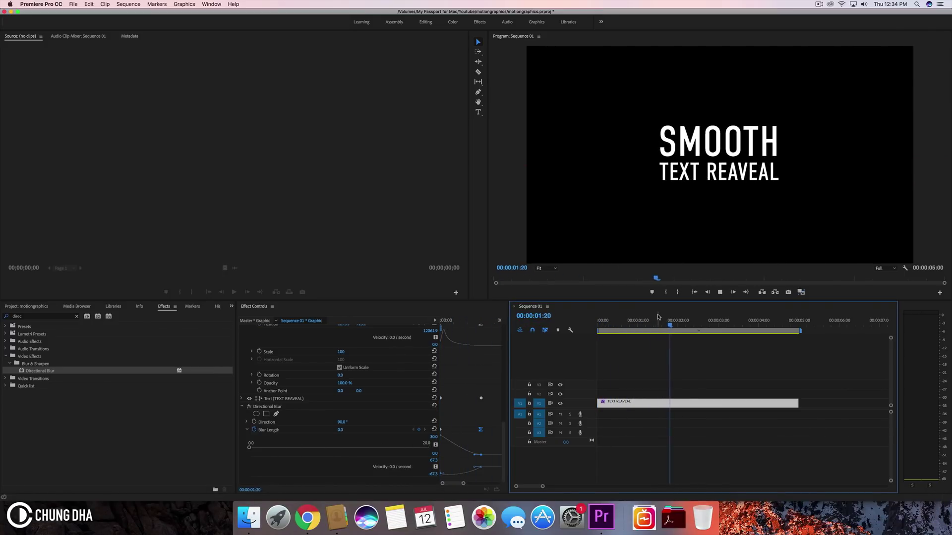
pyautogui.press('space')
pyautogui.click(603, 324)
pyautogui.click(511, 323)
pyautogui.press('space')
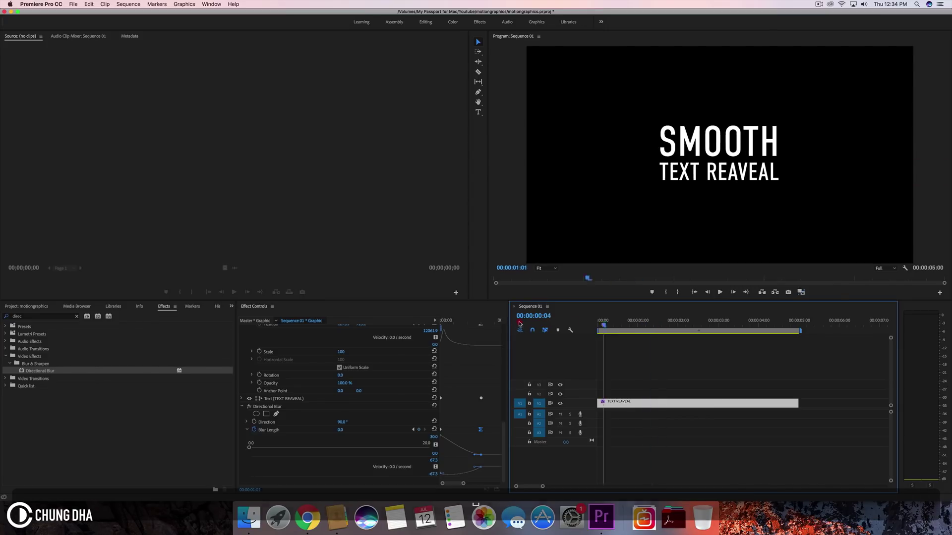
pyautogui.click(496, 322)
pyautogui.press('space')
pyautogui.press('space')
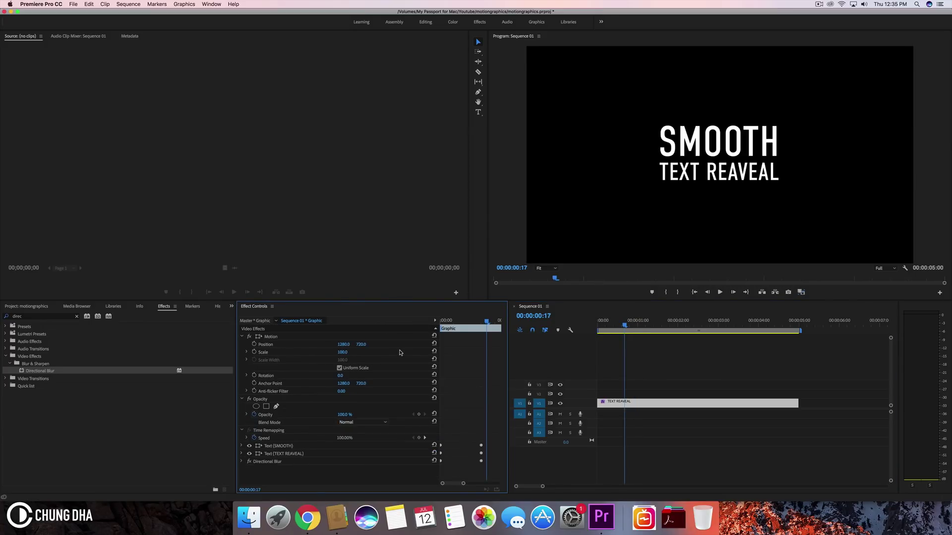
# - Zoom out the keyframe timeline, expand Text (TEXT REAVEAL), and scrub through the slide-in
pyautogui.moveTo(466, 484); pyautogui.dragTo(483, 484)
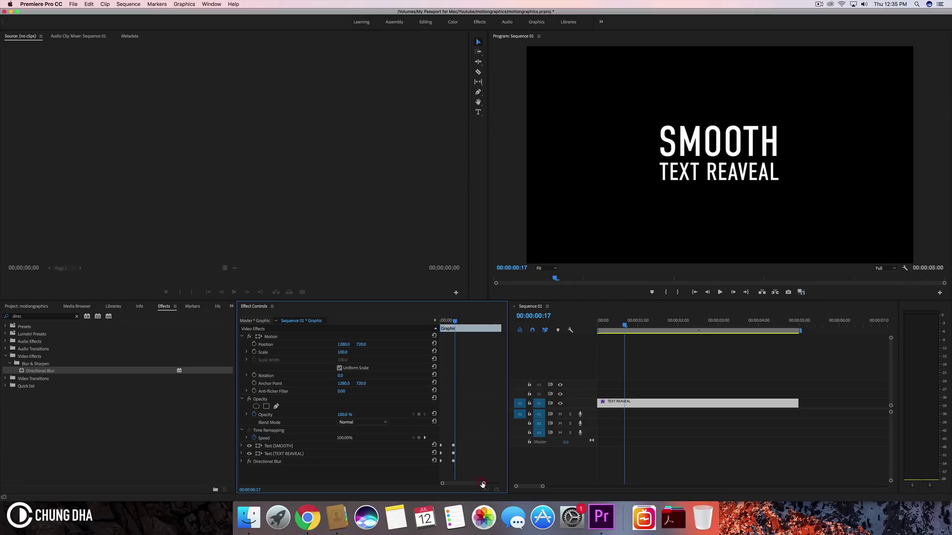
pyautogui.click(279, 454)
pyautogui.click(242, 453)
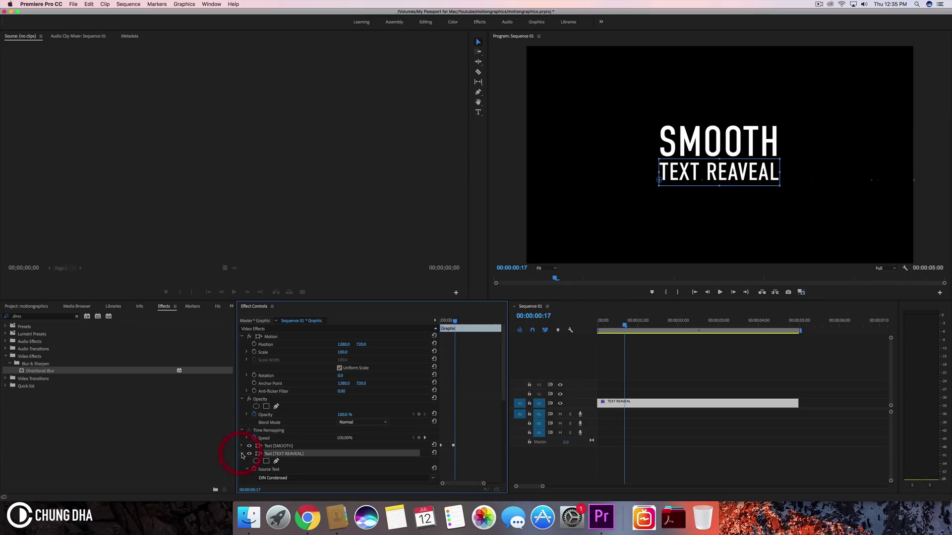
pyautogui.moveTo(615, 323); pyautogui.dragTo(591, 321)
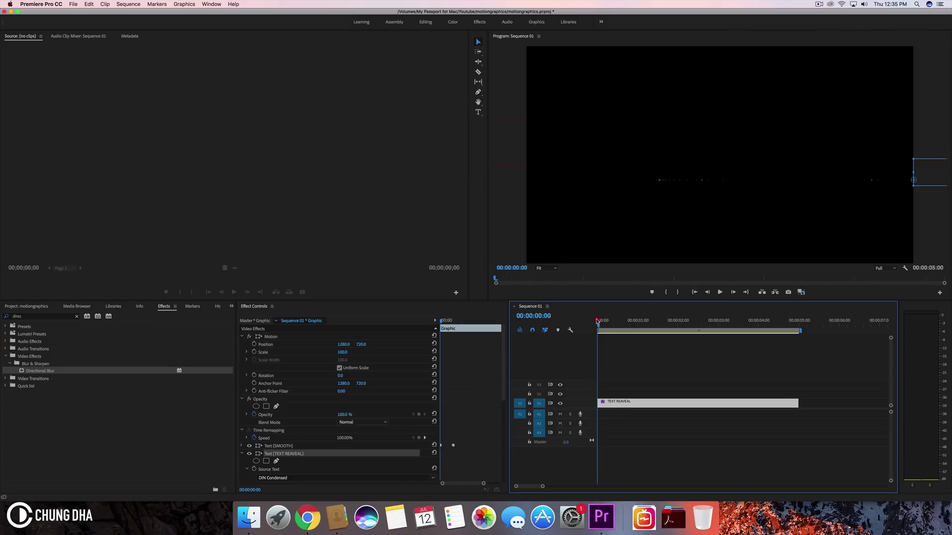
pyautogui.moveTo(598, 321); pyautogui.dragTo(627, 321)
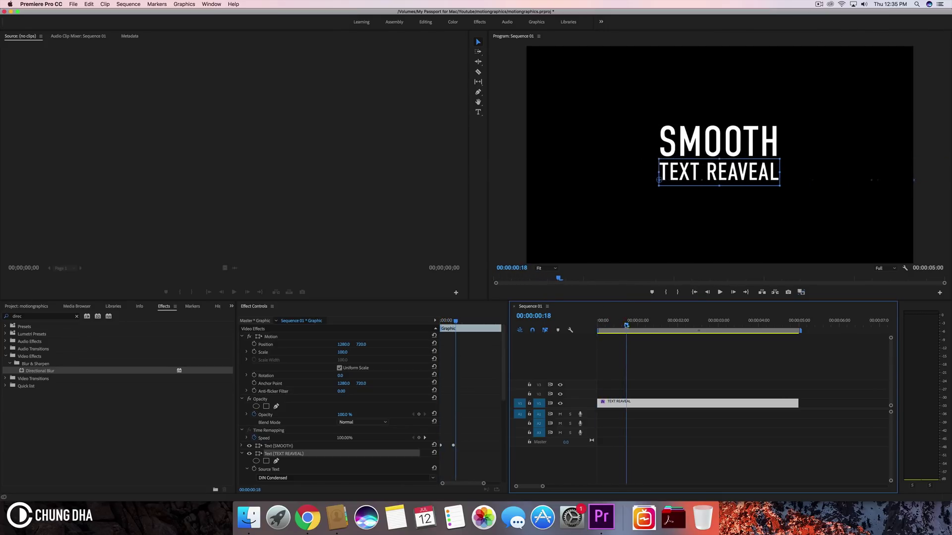
pyautogui.moveTo(503, 368); pyautogui.dragTo(502, 399)
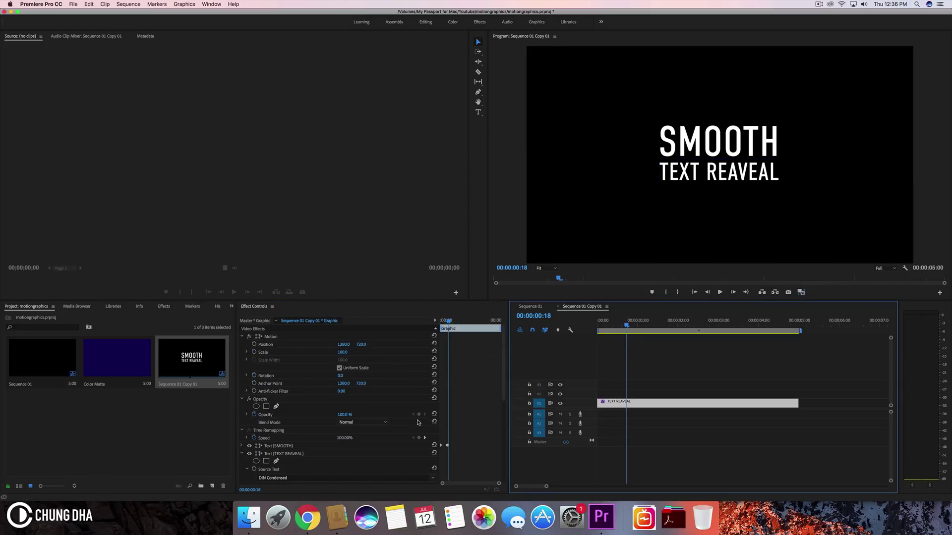
# - Scroll to TEXT REAVEAL's Position property and zoom the keyframe view to the first second
pyautogui.scroll(-3, 467, 416)
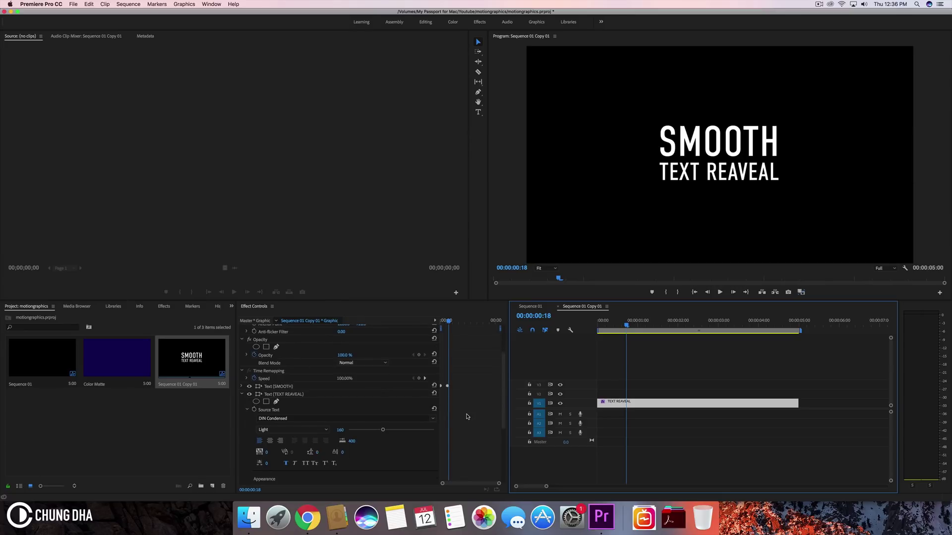
pyautogui.scroll(-4, 476, 426)
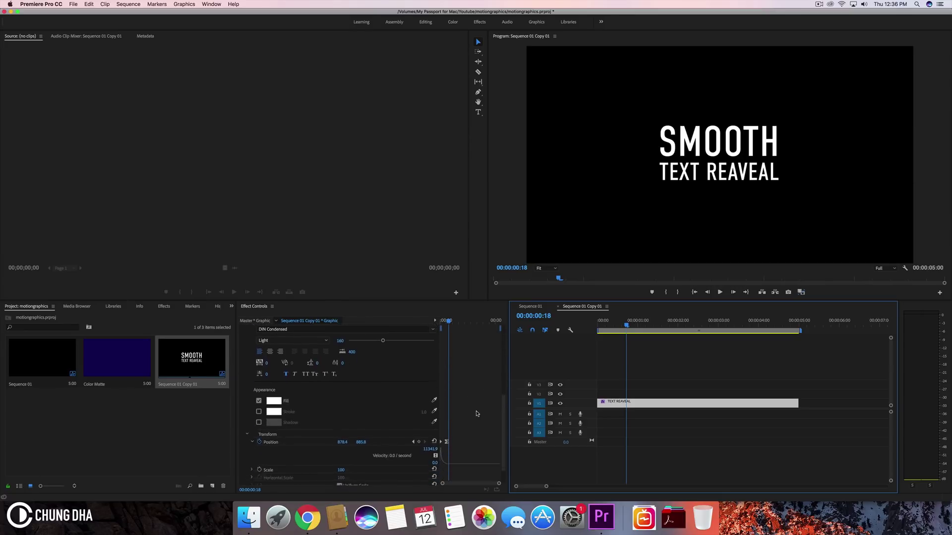
pyautogui.scroll(6, 476, 414)
pyautogui.scroll(-5, 476, 413)
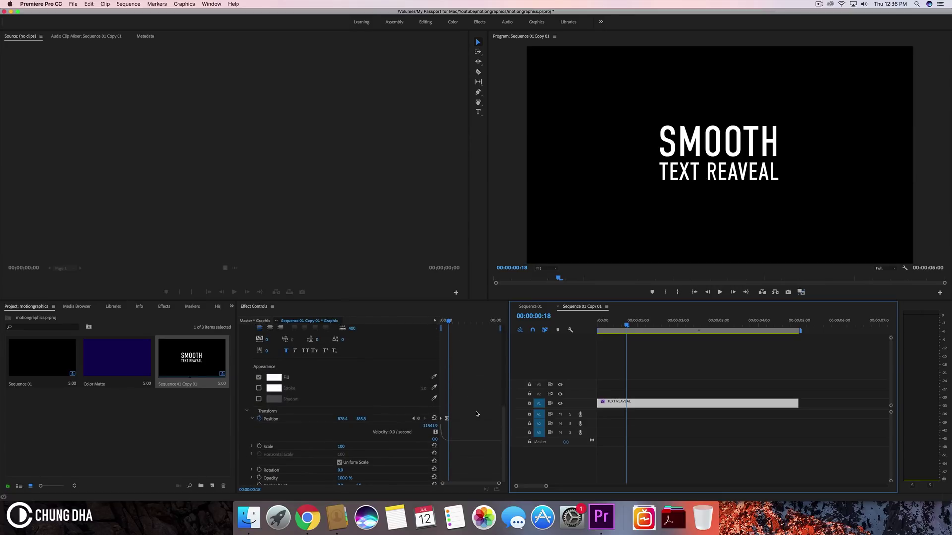
pyautogui.scroll(2, 477, 413)
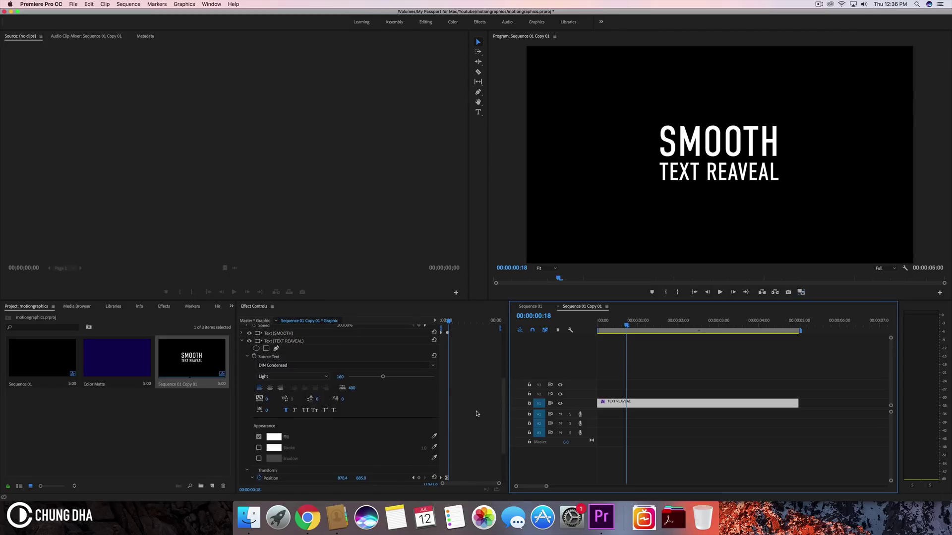
pyautogui.scroll(-3, 472, 366)
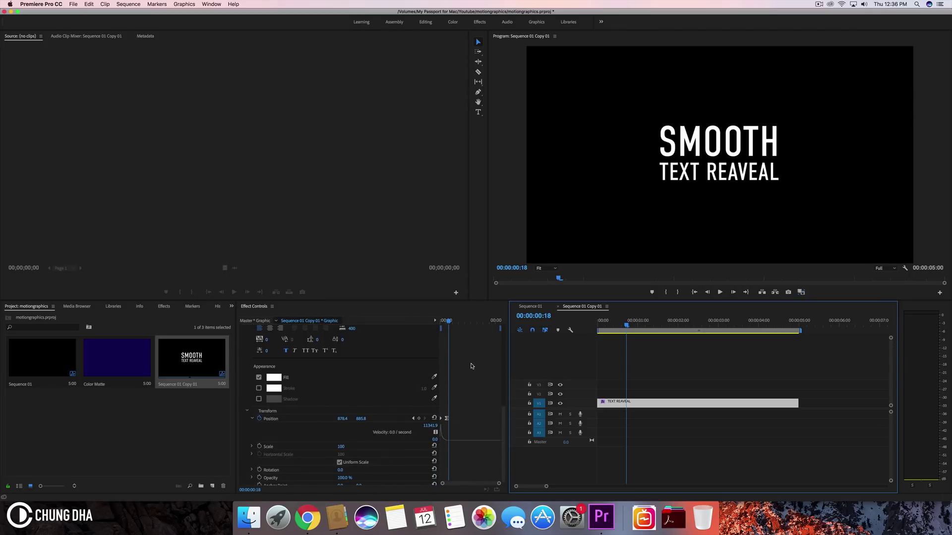
pyautogui.moveTo(498, 484); pyautogui.dragTo(472, 484)
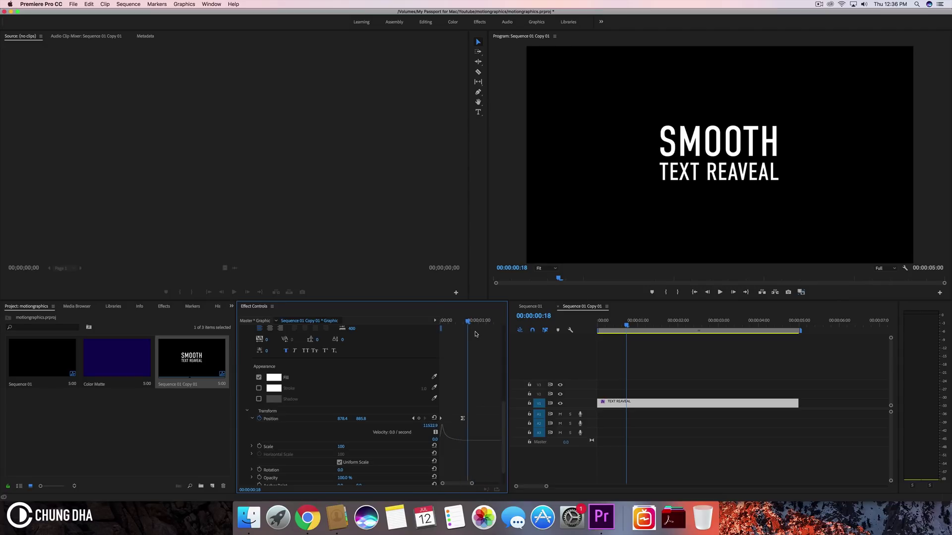
pyautogui.hotkey('shift', 'Down')
# - Steepen the Position speed curve ease between the first frame and the end keyframe
pyautogui.moveTo(467, 323); pyautogui.dragTo(434, 326)
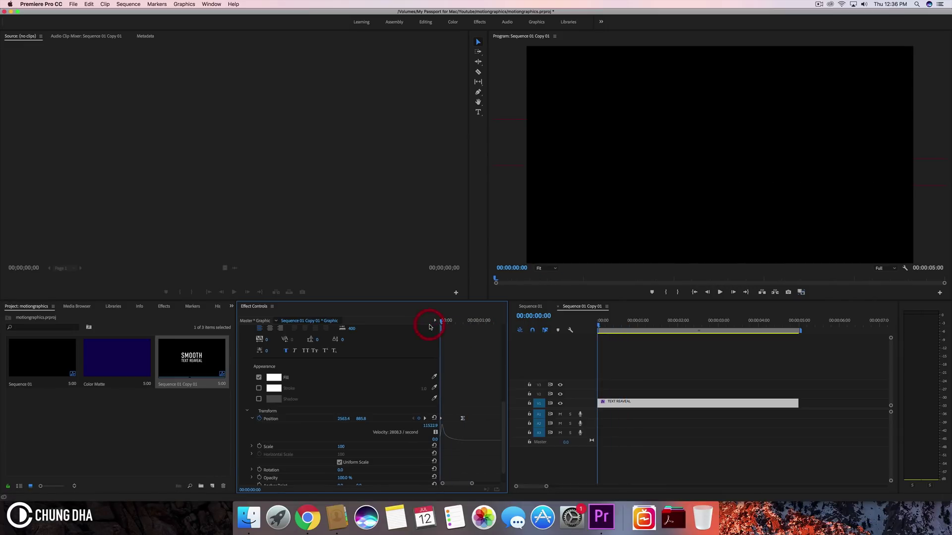
pyautogui.hotkey('shift', 'Right')
pyautogui.hotkey('shift', 'Right')
pyautogui.hotkey('shift', 'Right')
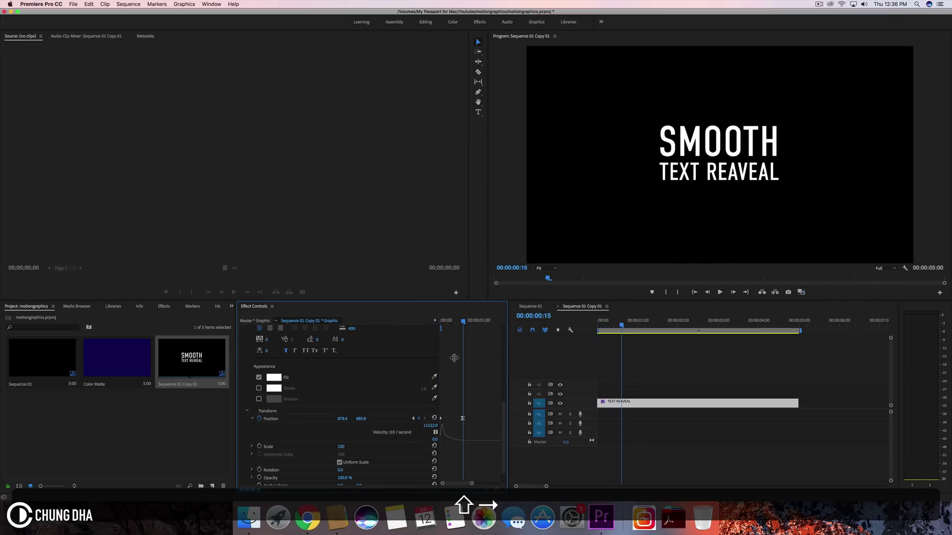
pyautogui.click(439, 430)
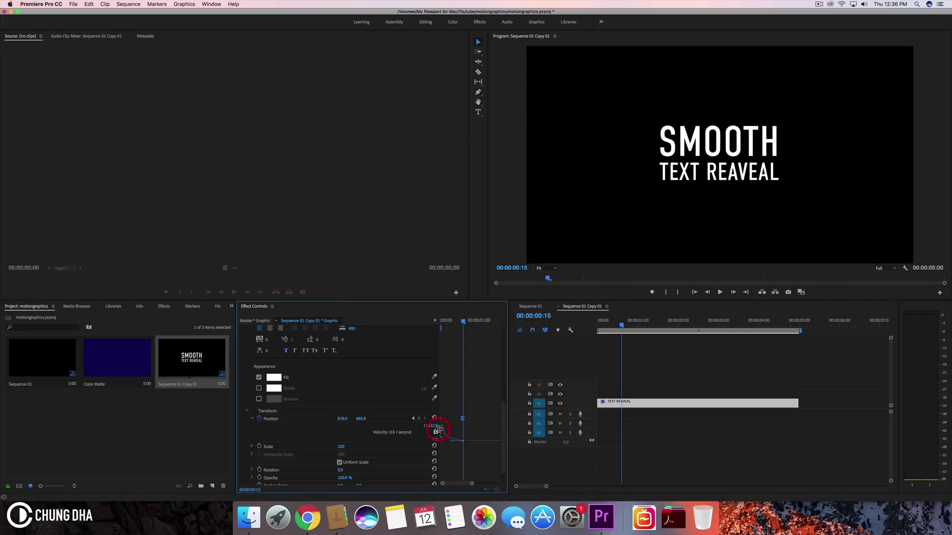
pyautogui.moveTo(439, 429); pyautogui.dragTo(463, 420)
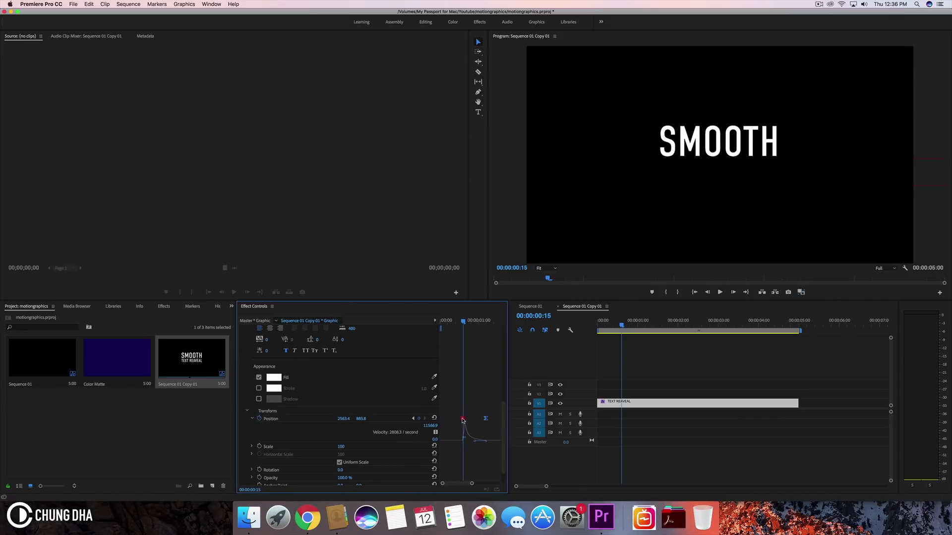
# - Preview the eased TEXT REAVEAL slide-in from the sequence start
pyautogui.click(566, 342)
pyautogui.press('space')
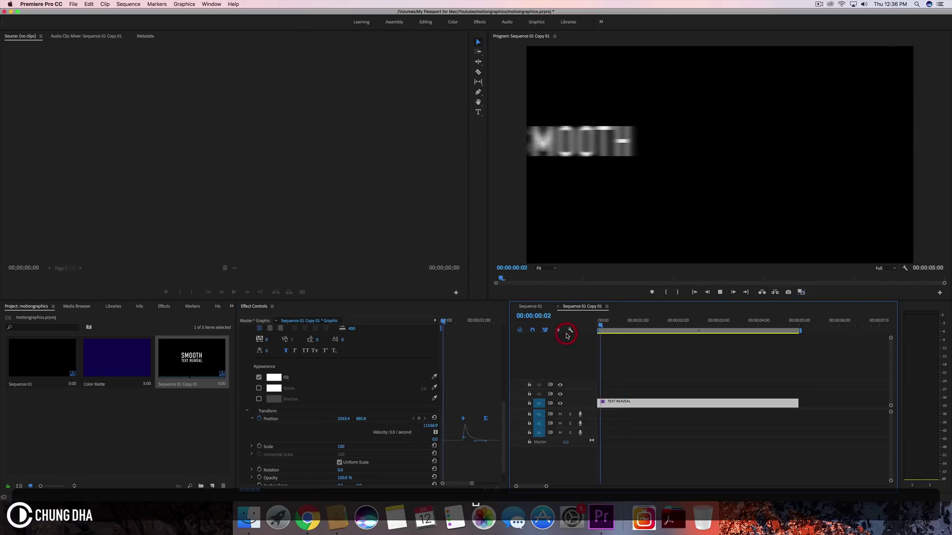
pyautogui.press('space')
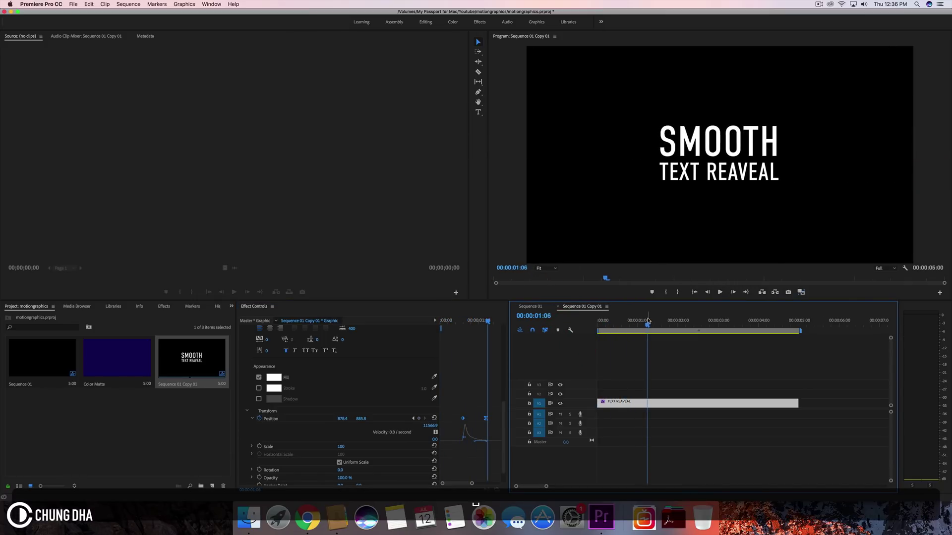
pyautogui.press('Home')
pyautogui.press('space')
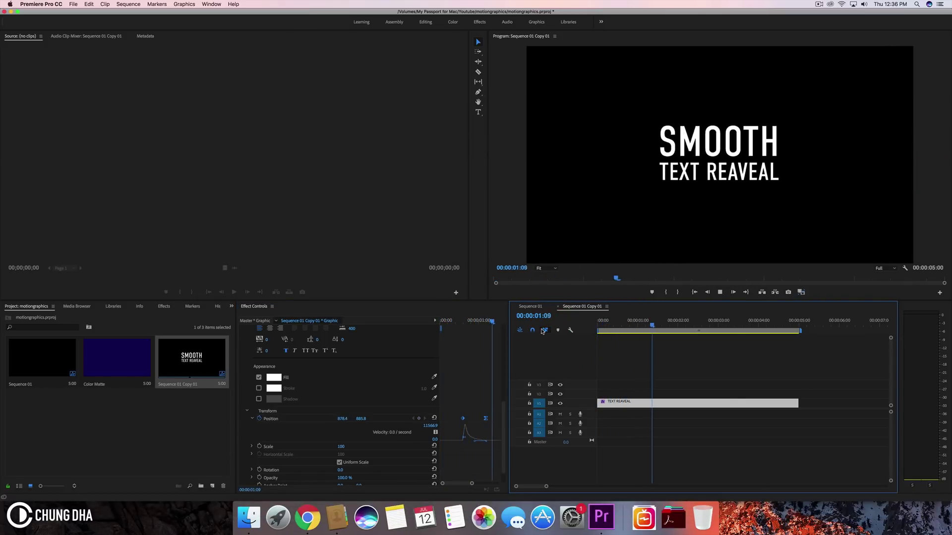
pyautogui.press('space')
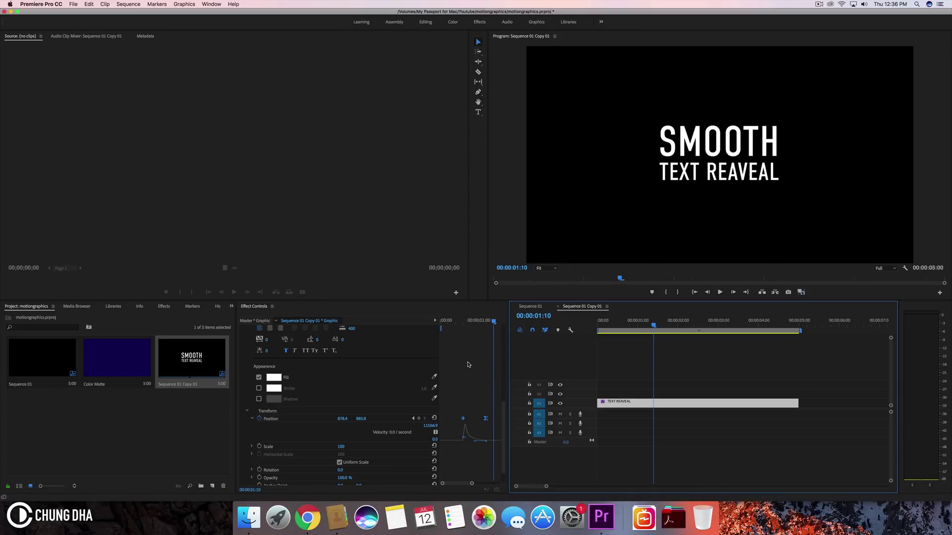
pyautogui.moveTo(503, 404); pyautogui.dragTo(500, 361)
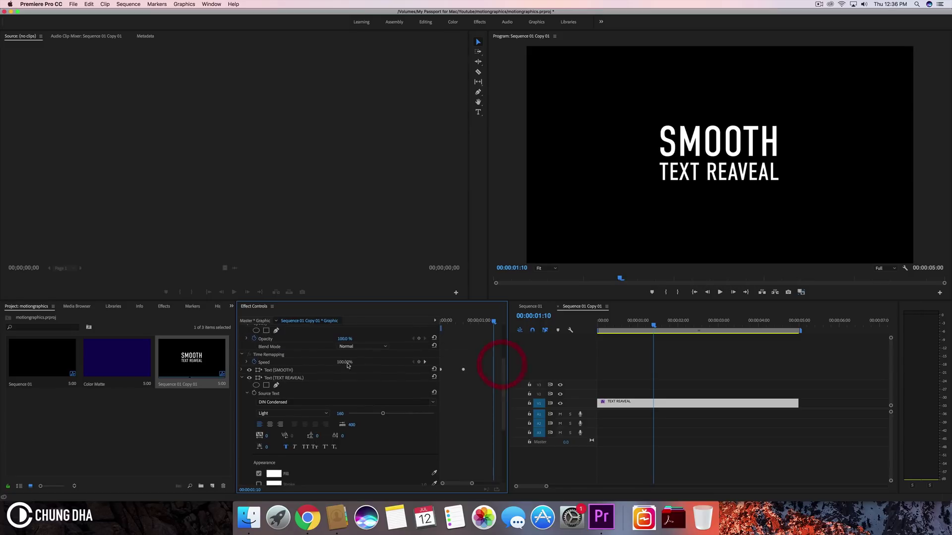
pyautogui.click(242, 378)
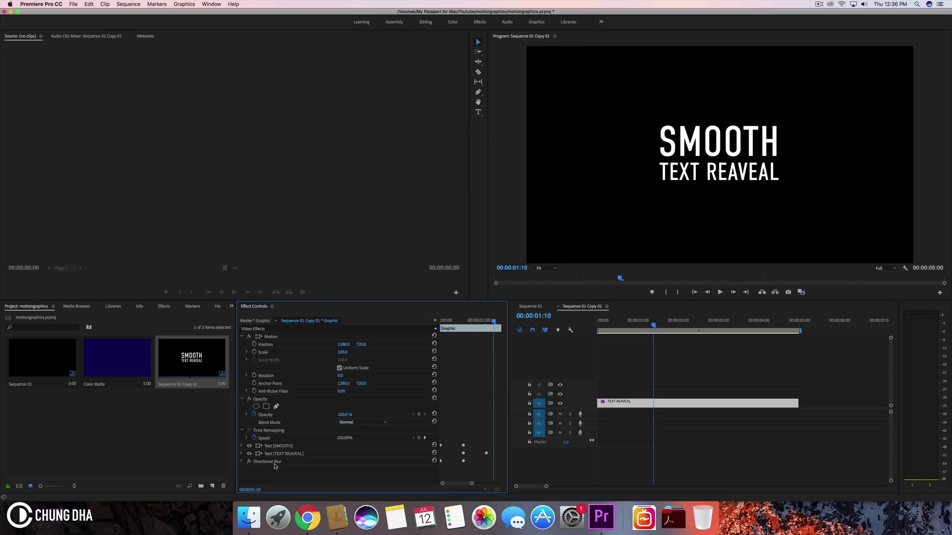
pyautogui.moveTo(270, 464); pyautogui.dragTo(271, 446)
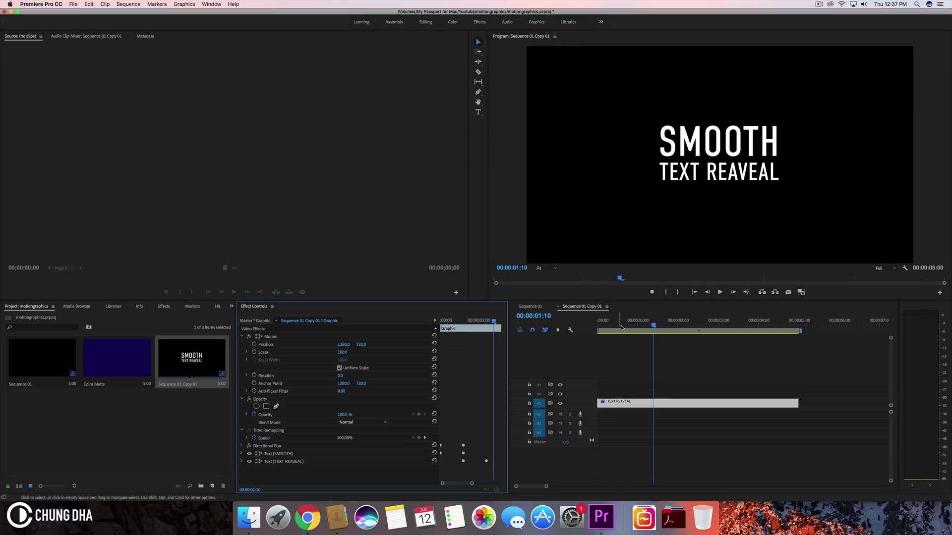
pyautogui.click(602, 325)
pyautogui.moveTo(602, 325); pyautogui.dragTo(634, 327)
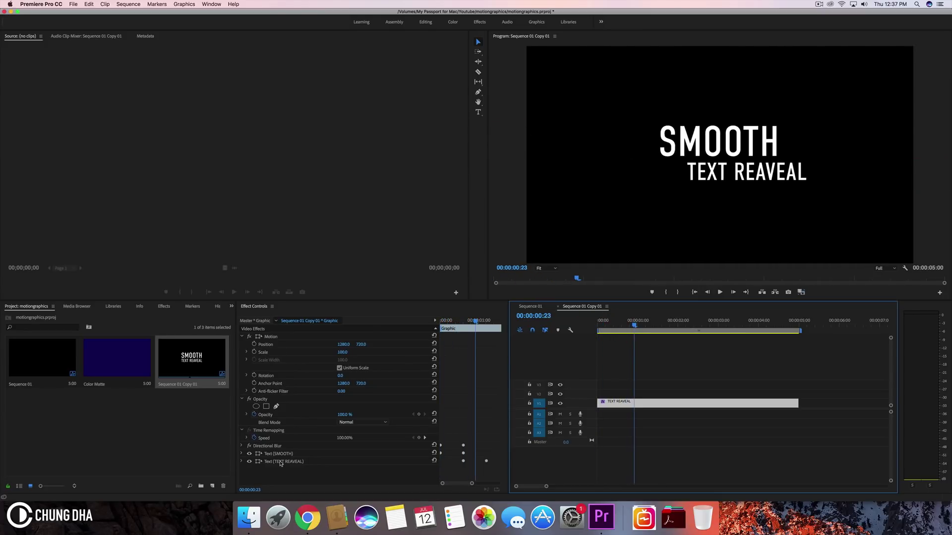
pyautogui.moveTo(280, 447); pyautogui.dragTo(278, 471)
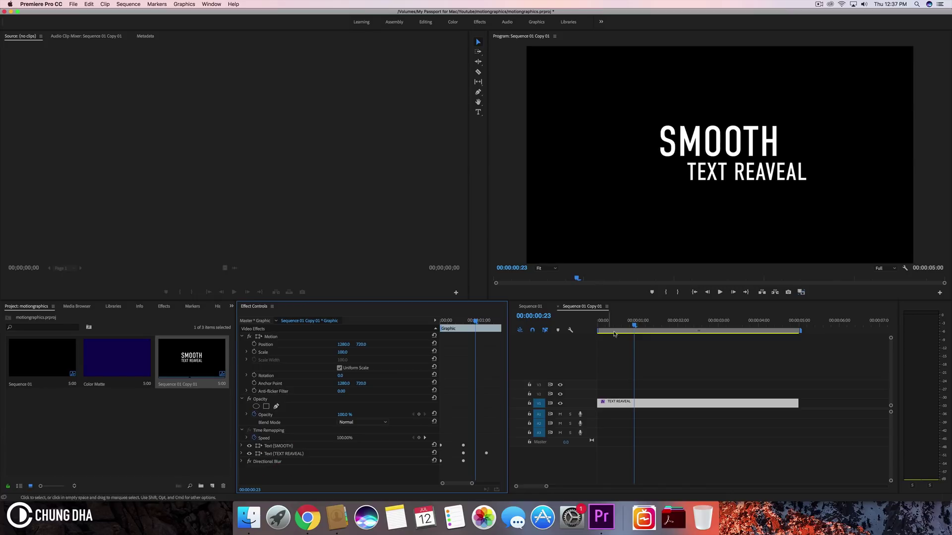
pyautogui.moveTo(635, 322)
pyautogui.mouseDown()
pyautogui.moveTo(596, 319)
pyautogui.moveTo(647, 317)
pyautogui.moveTo(636, 318)
pyautogui.mouseUp()
# - Duplicate the Directional Blur effect with Cmd+C and Cmd+V
pyautogui.click(278, 462)
pyautogui.click(278, 462)
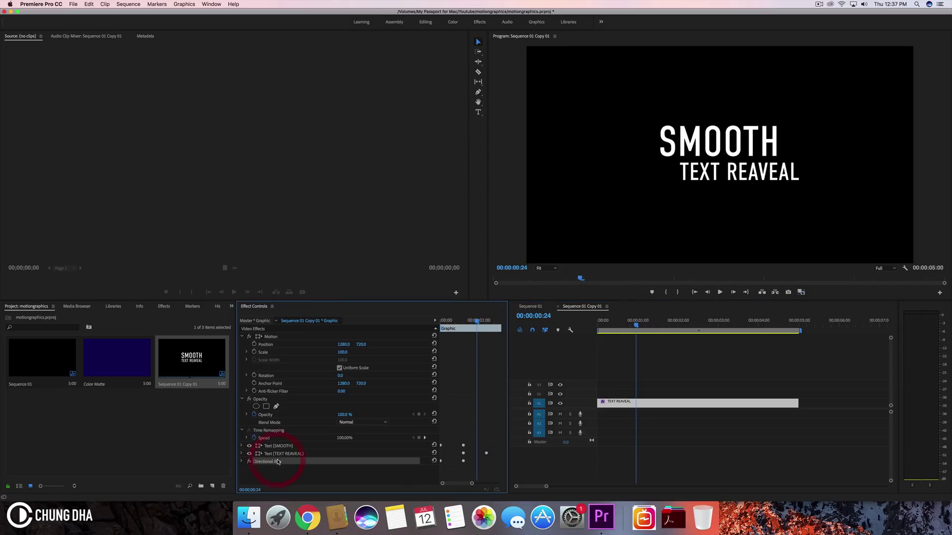
pyautogui.press('super')
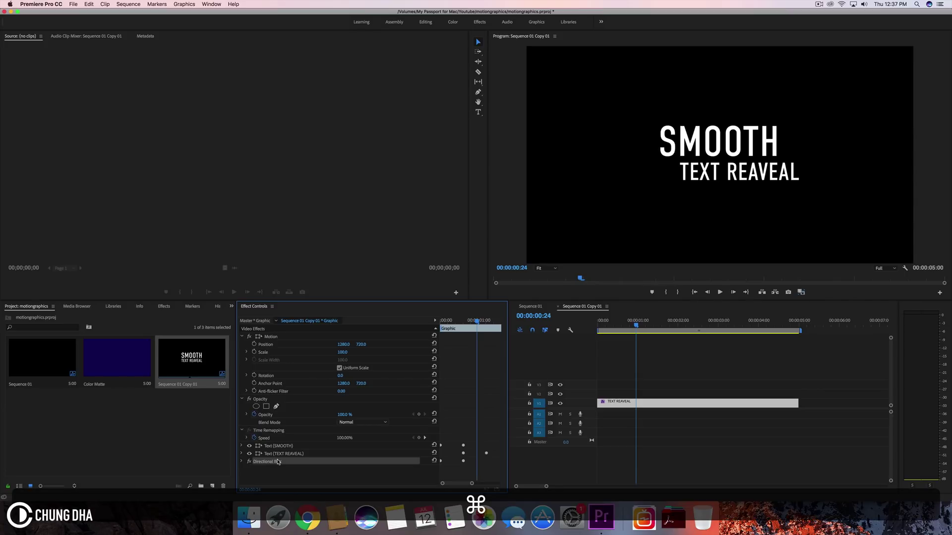
pyautogui.press('super+c')
pyautogui.press('super+v')
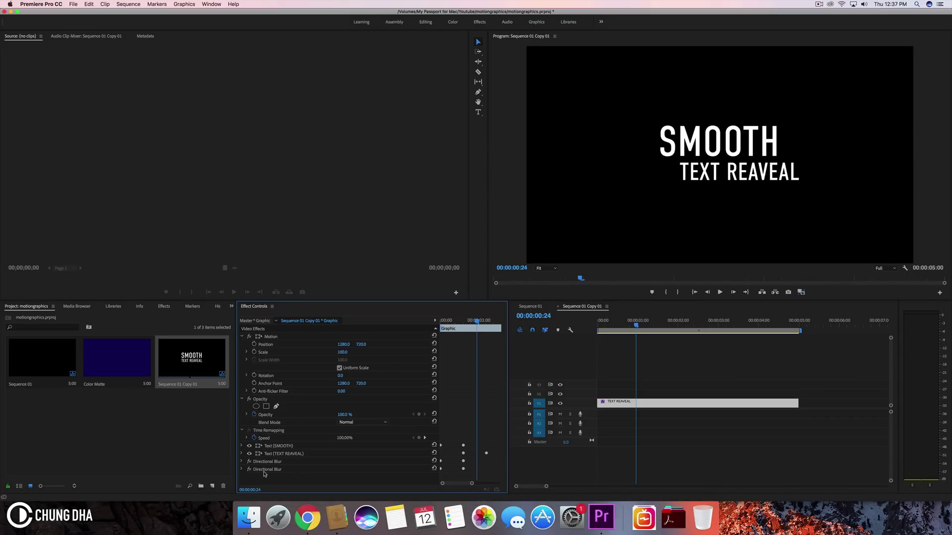
# - Expand the copied Directional Blur and shift its Blur Length keyframes later in time
pyautogui.click(241, 470)
pyautogui.scroll(-1, 503, 446)
pyautogui.scroll(-2, 503, 452)
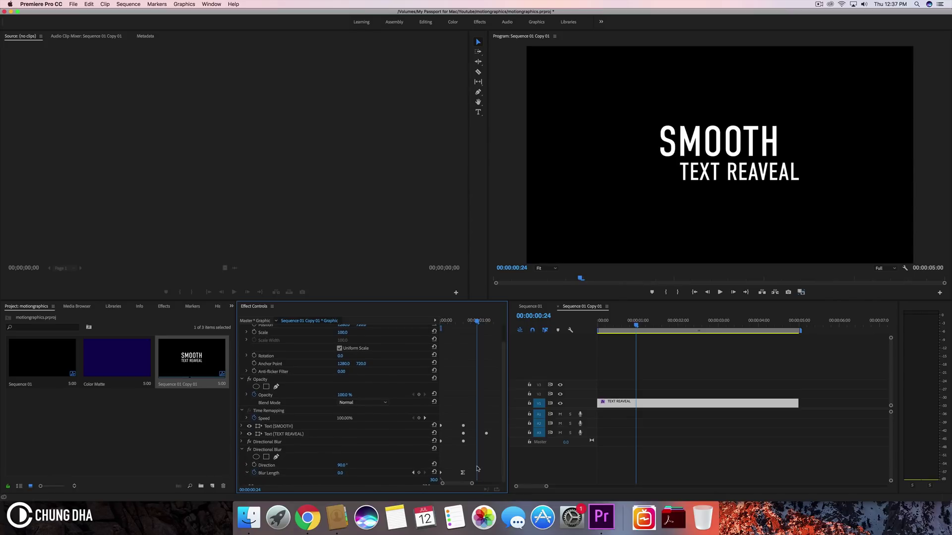
pyautogui.click(438, 481)
pyautogui.moveTo(469, 325); pyautogui.dragTo(399, 323)
pyautogui.hotkey('shift', 'Right')
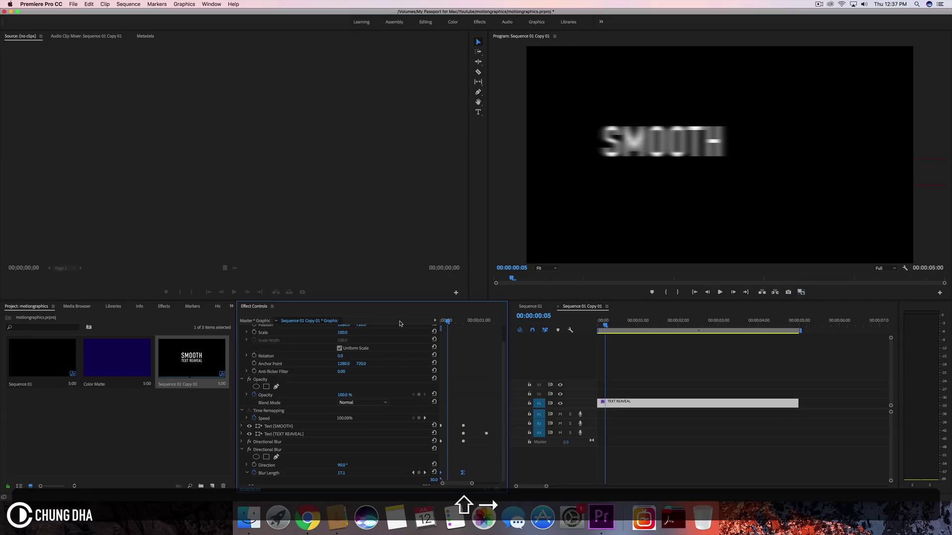
pyautogui.hotkey('shift', 'Right')
pyautogui.hotkey('shift', 'Right')
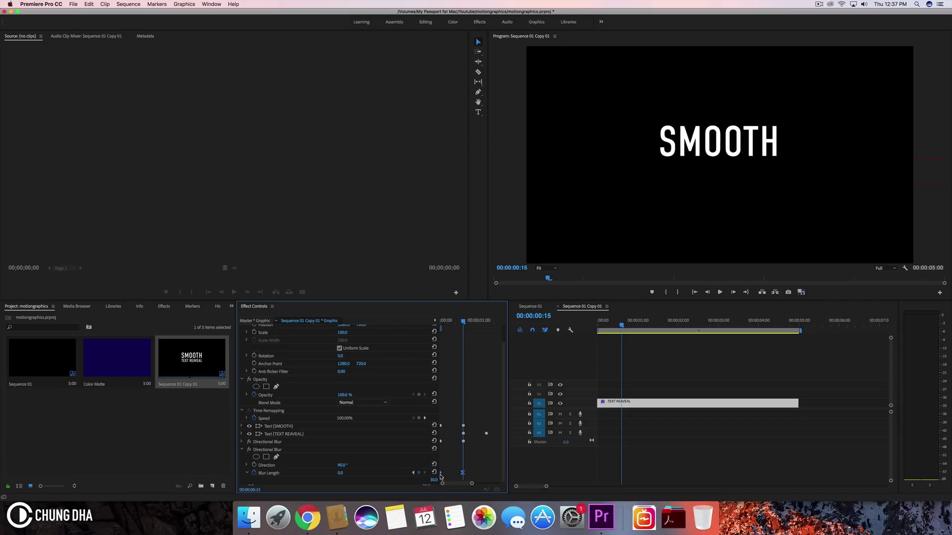
pyautogui.moveTo(440, 476); pyautogui.dragTo(463, 476)
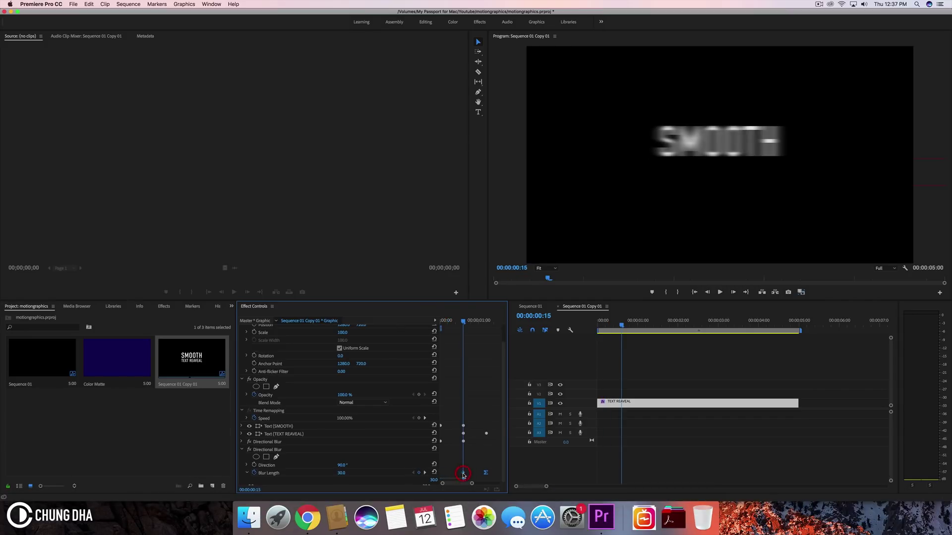
# - Play and scrub the animation to check the delayed blur, then collapse the copy
pyautogui.click(577, 406)
pyautogui.press('Home')
pyautogui.press('space')
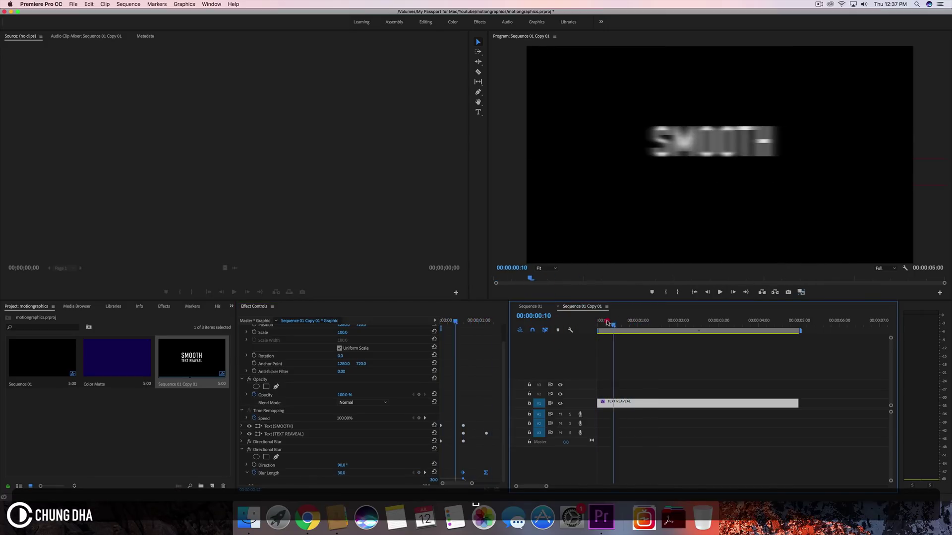
pyautogui.click(599, 323)
pyautogui.moveTo(598, 324); pyautogui.dragTo(651, 326)
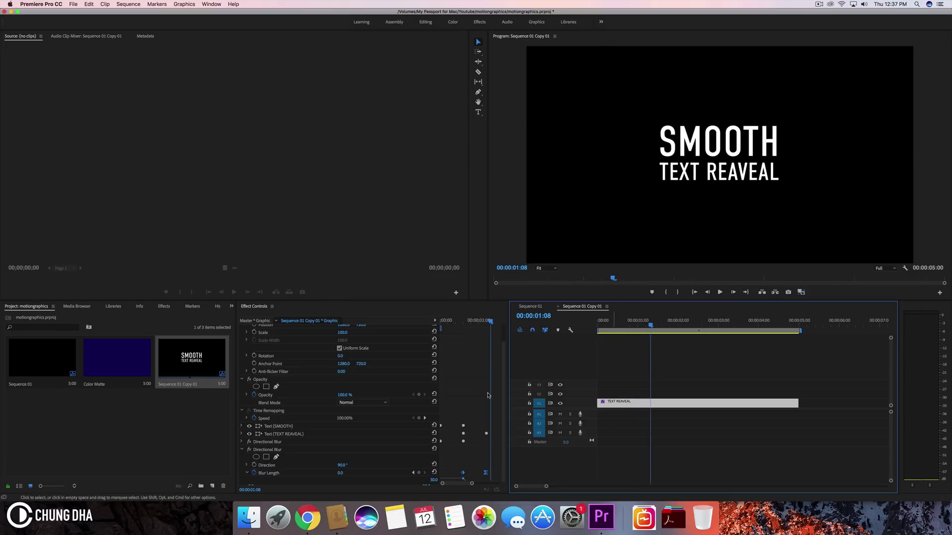
pyautogui.click(242, 450)
pyautogui.click(242, 450)
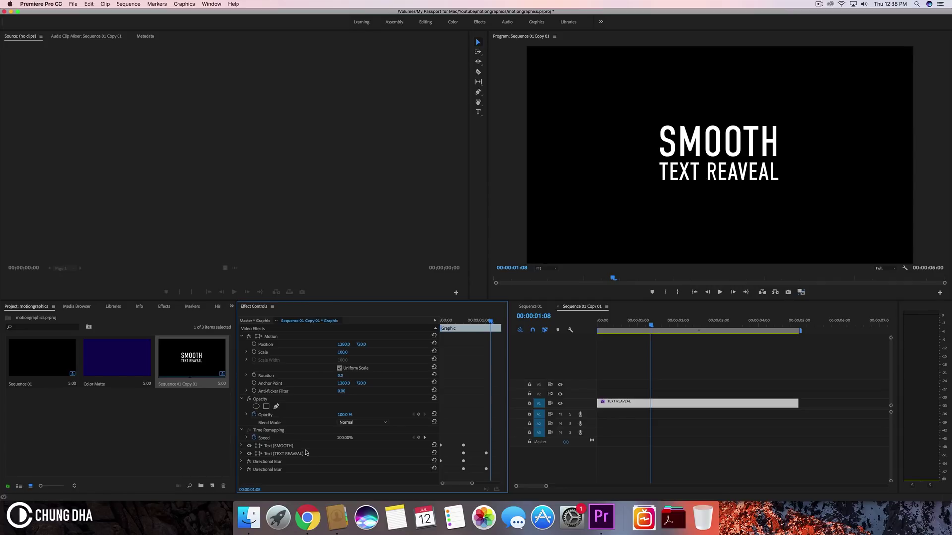
# - Move Text (TEXT REAVEAL) above SMOOTH and place the second Directional Blur directly beneath it
pyautogui.moveTo(298, 454); pyautogui.dragTo(292, 443)
pyautogui.click(278, 469)
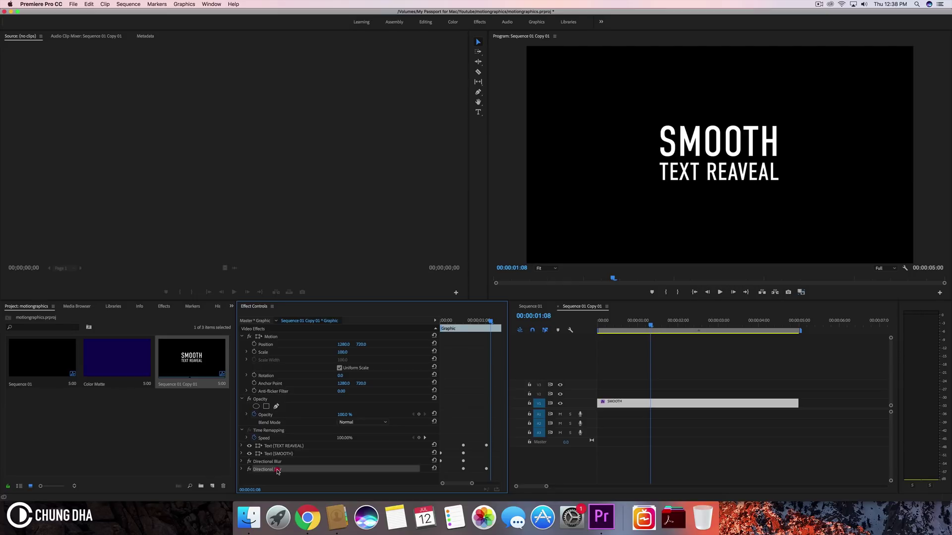
pyautogui.moveTo(278, 469); pyautogui.dragTo(279, 454)
pyautogui.moveTo(278, 454); pyautogui.dragTo(279, 454)
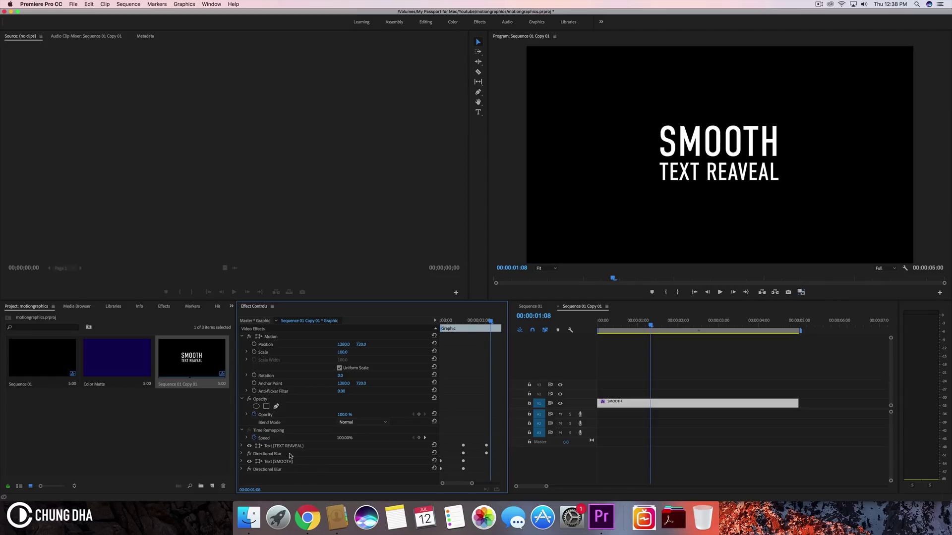
pyautogui.click(647, 321)
pyautogui.moveTo(640, 321); pyautogui.dragTo(590, 322)
pyautogui.press('space')
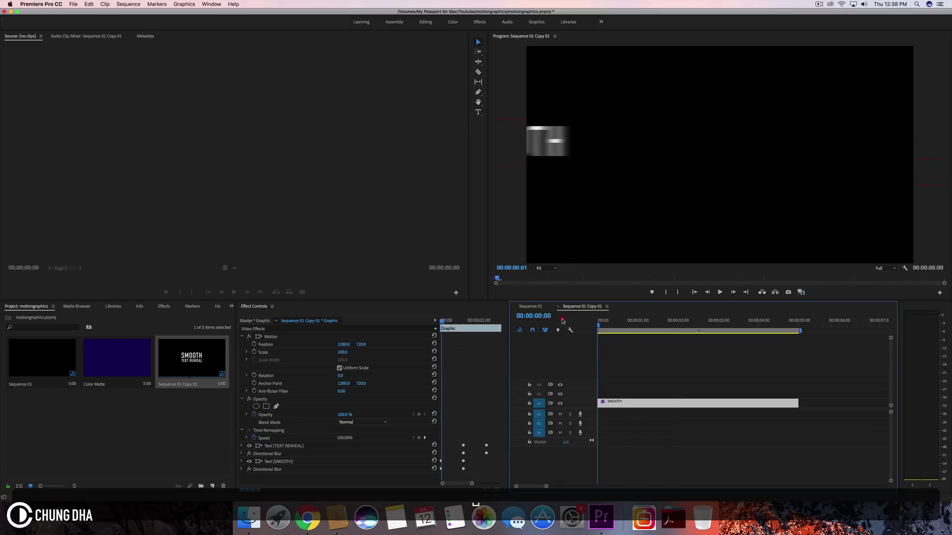
pyautogui.click(551, 322)
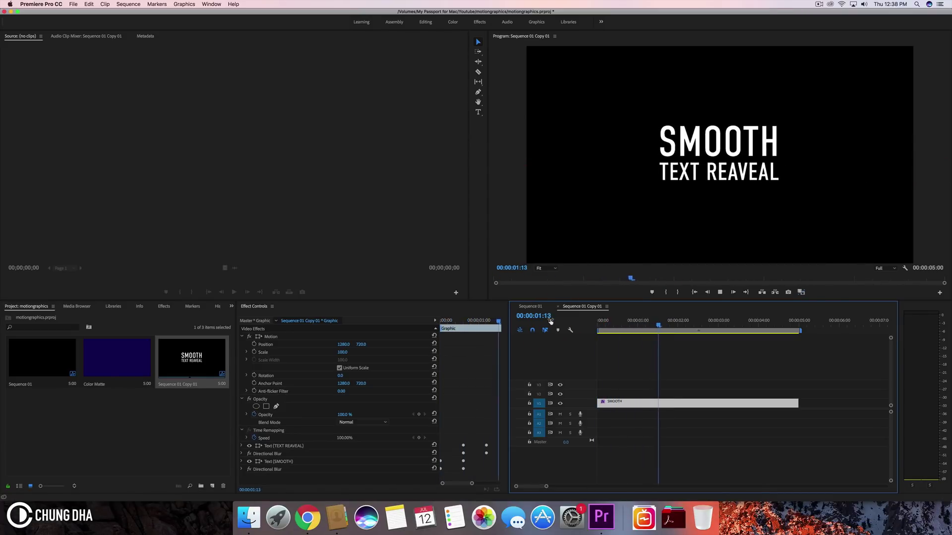
pyautogui.press('space')
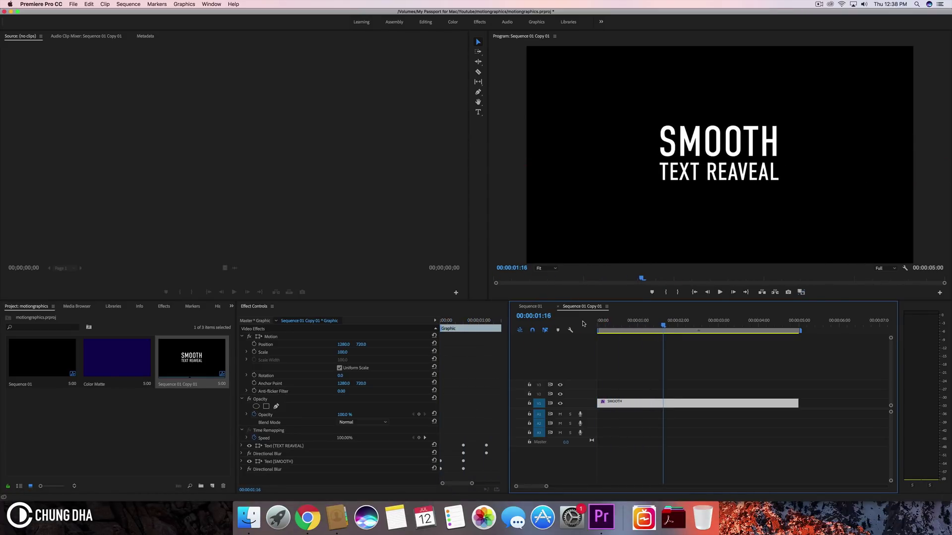
pyautogui.moveTo(611, 322); pyautogui.dragTo(544, 323)
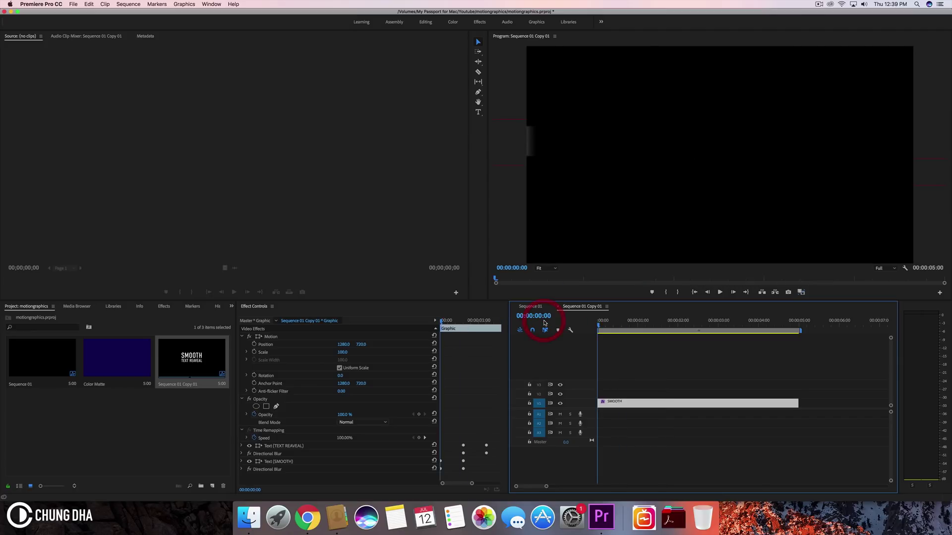
pyautogui.press('space')
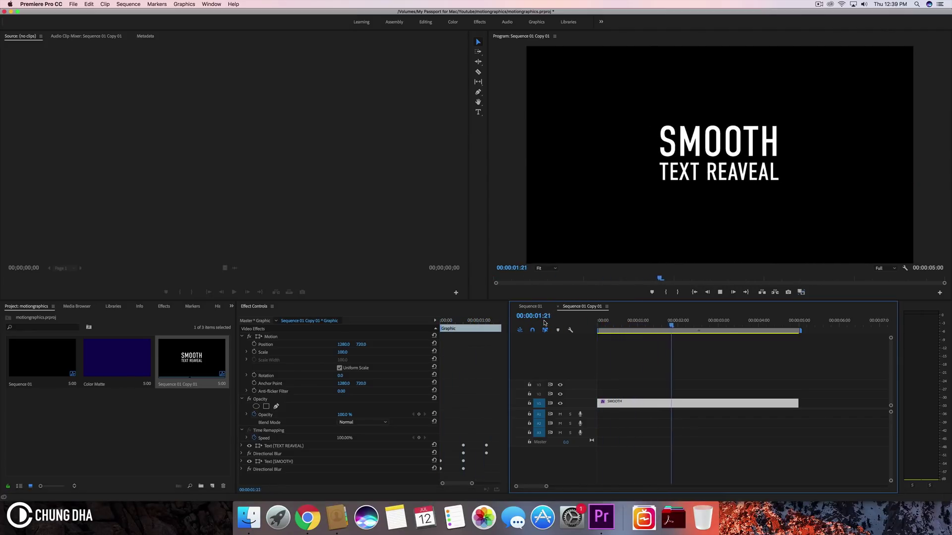
pyautogui.press('space')
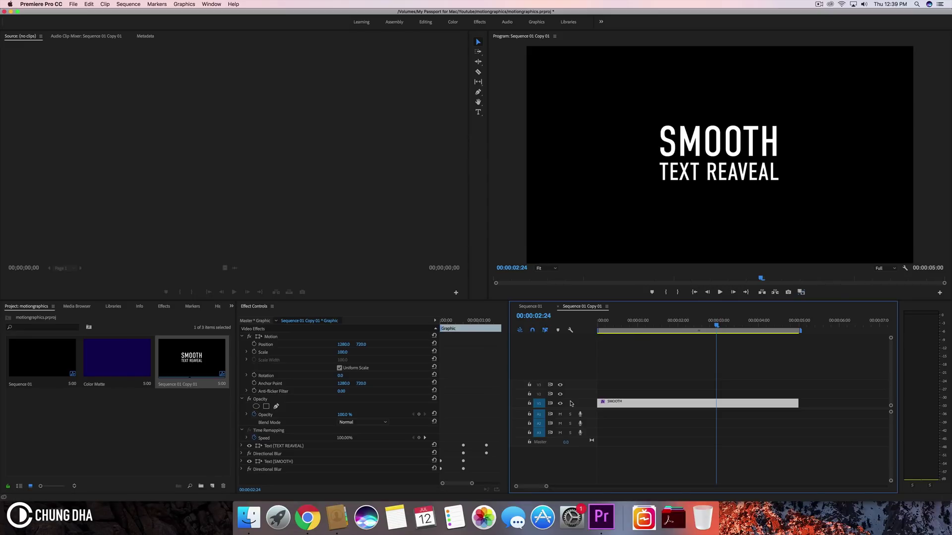
pyautogui.press('Home')
pyautogui.press('space')
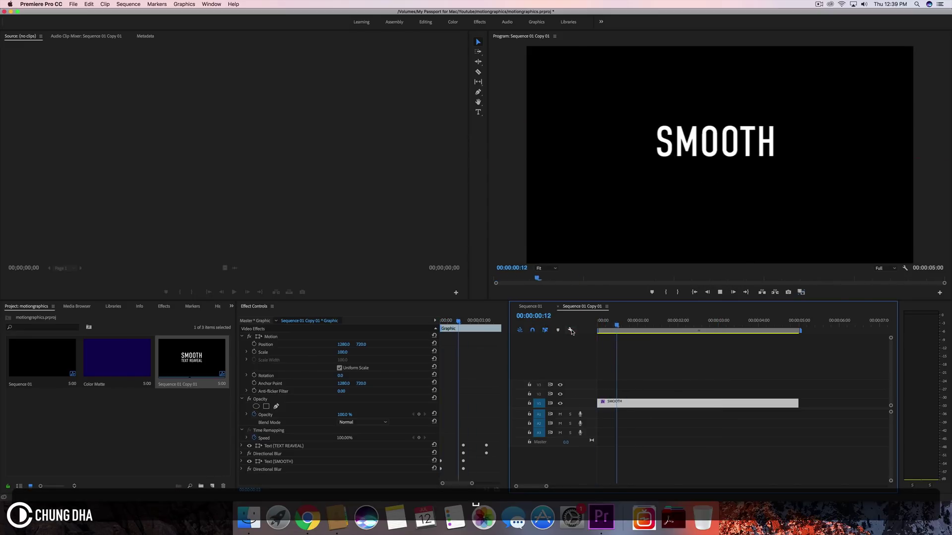
pyautogui.press('space')
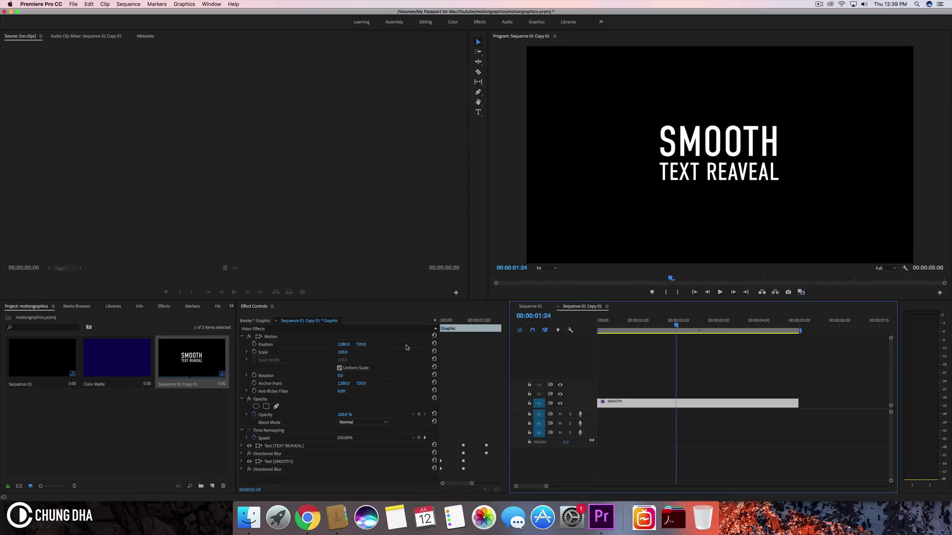
# - Keyframe Motion Scale and set 105 on a keyframe moved to the clip's end
pyautogui.click(613, 396)
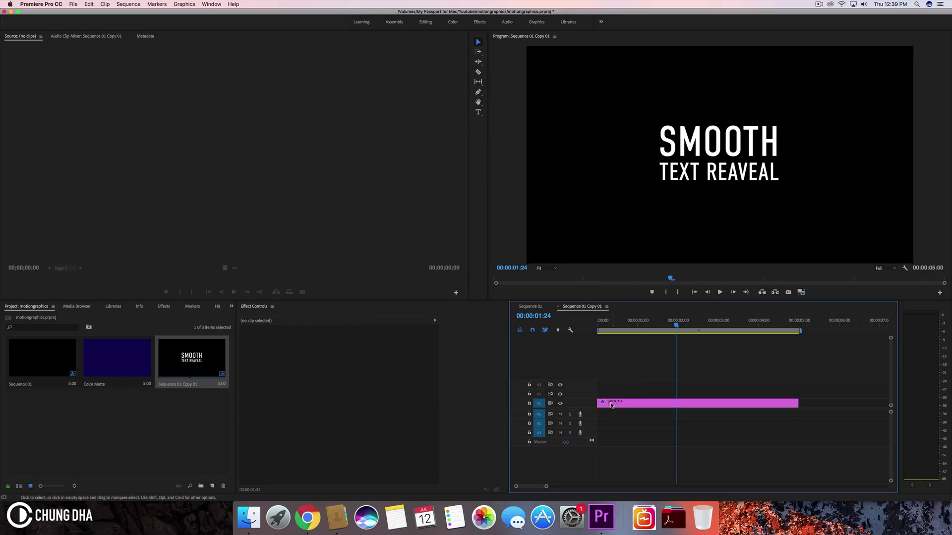
pyautogui.click(617, 402)
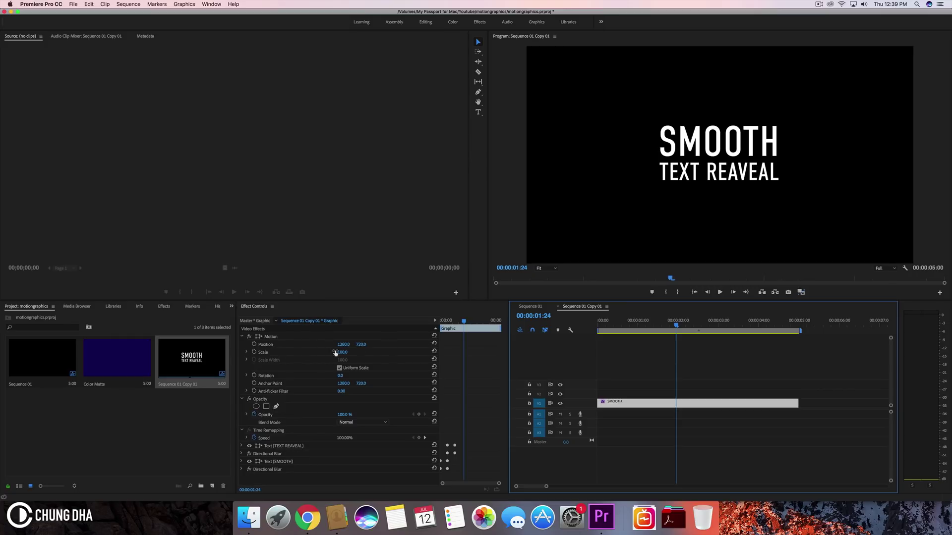
pyautogui.click(254, 352)
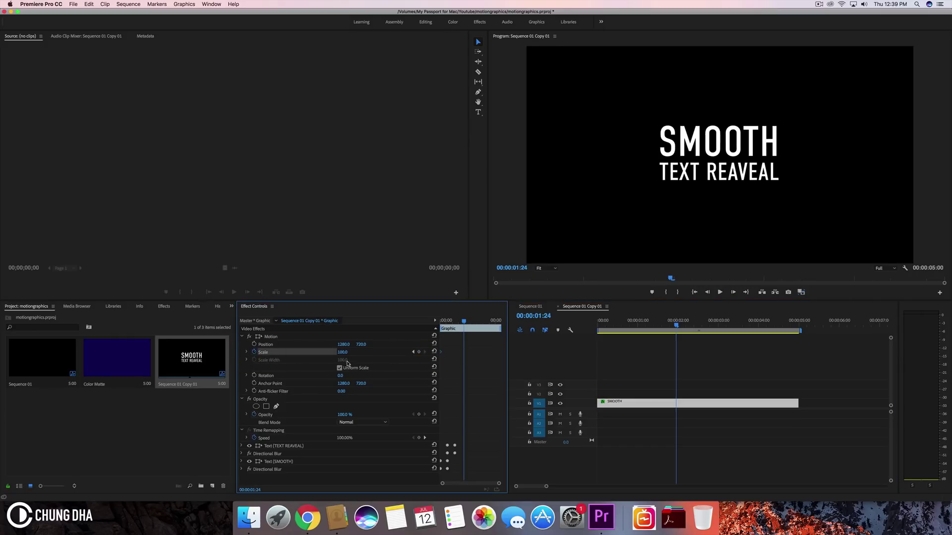
pyautogui.click(347, 351)
pyautogui.write('105')
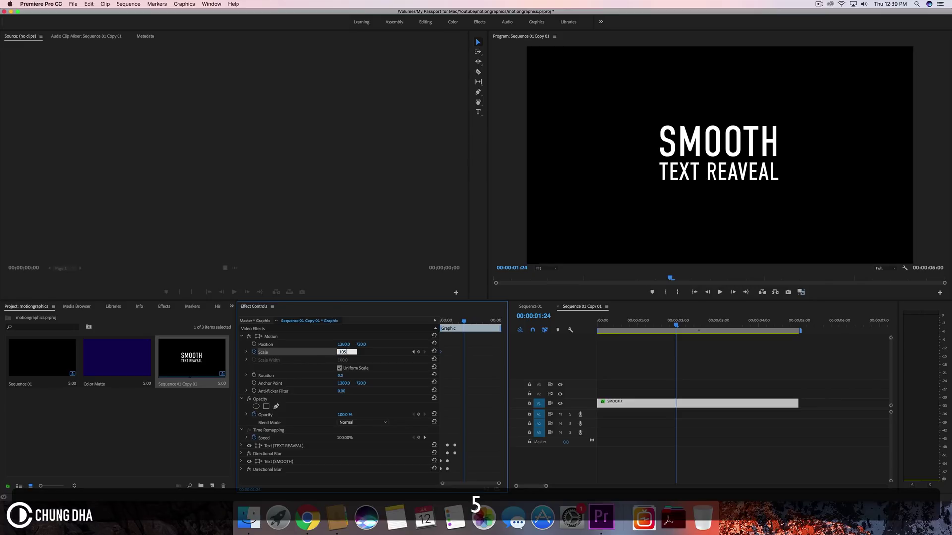
pyautogui.press('Return')
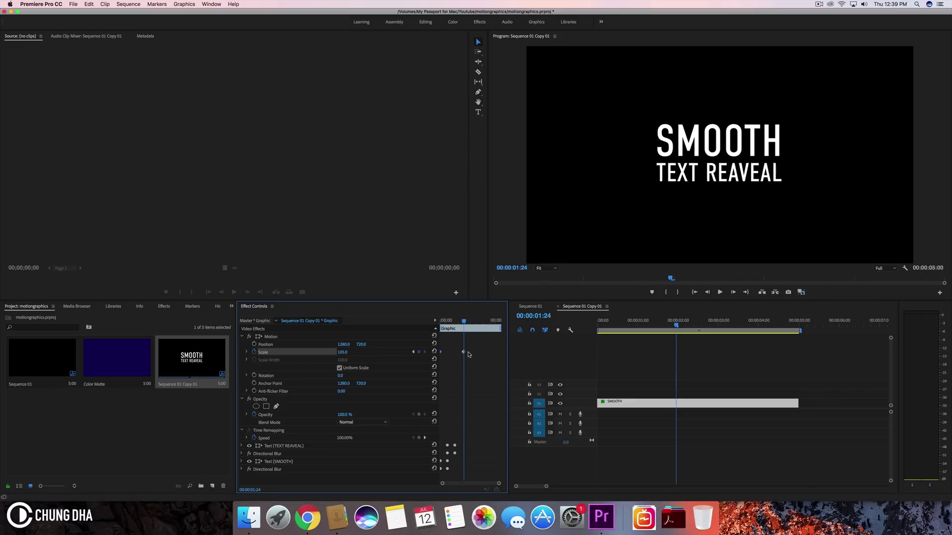
pyautogui.moveTo(463, 352); pyautogui.dragTo(508, 352)
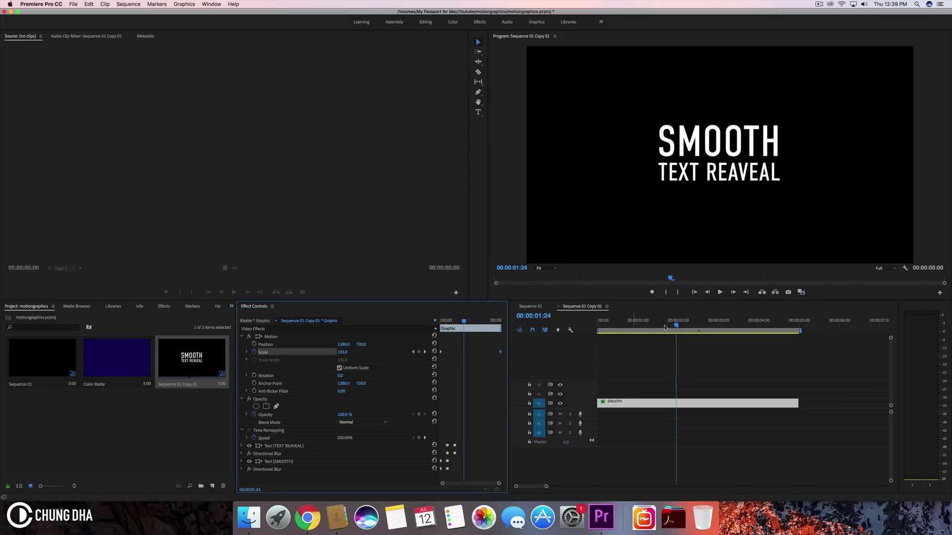
# - Preview the slow zoom from the start of the sequence twice
pyautogui.moveTo(665, 327); pyautogui.dragTo(568, 328)
pyautogui.press('space')
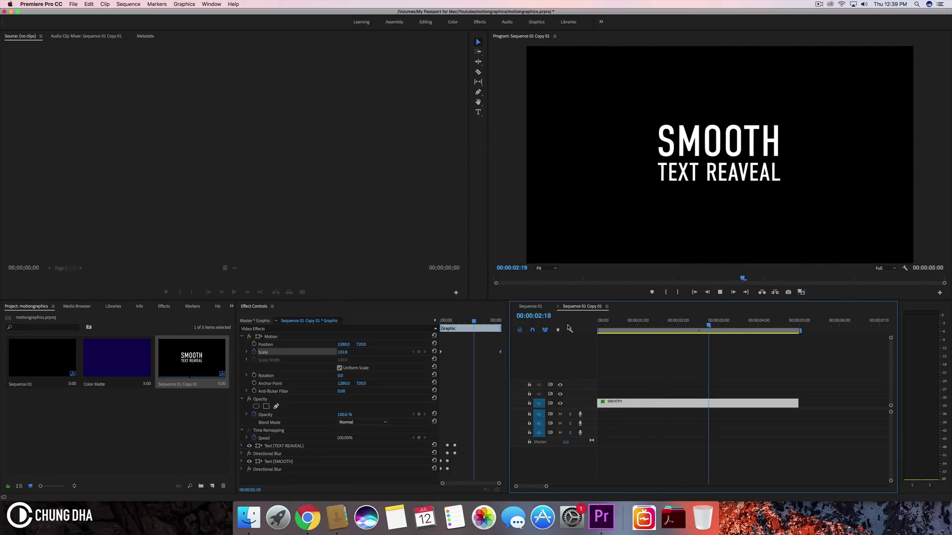
pyautogui.press('Home')
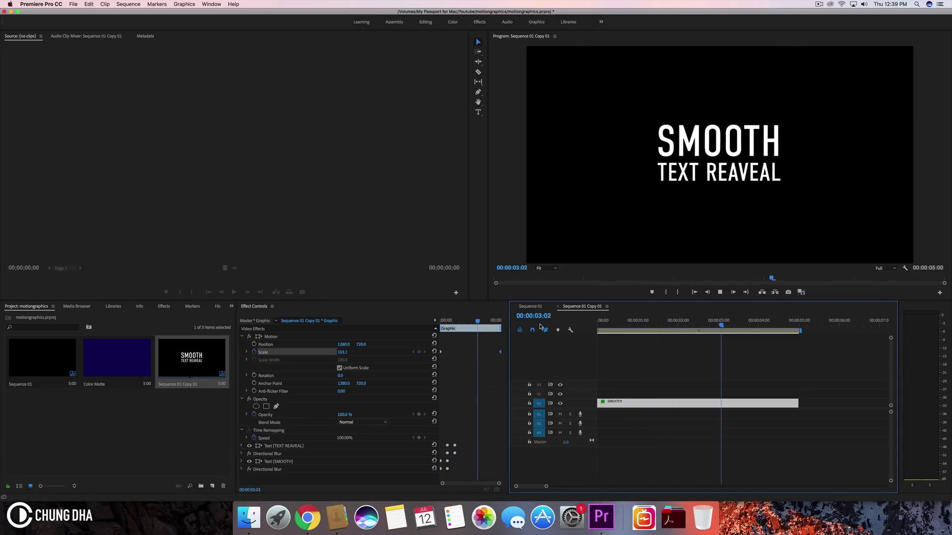
pyautogui.press('space')
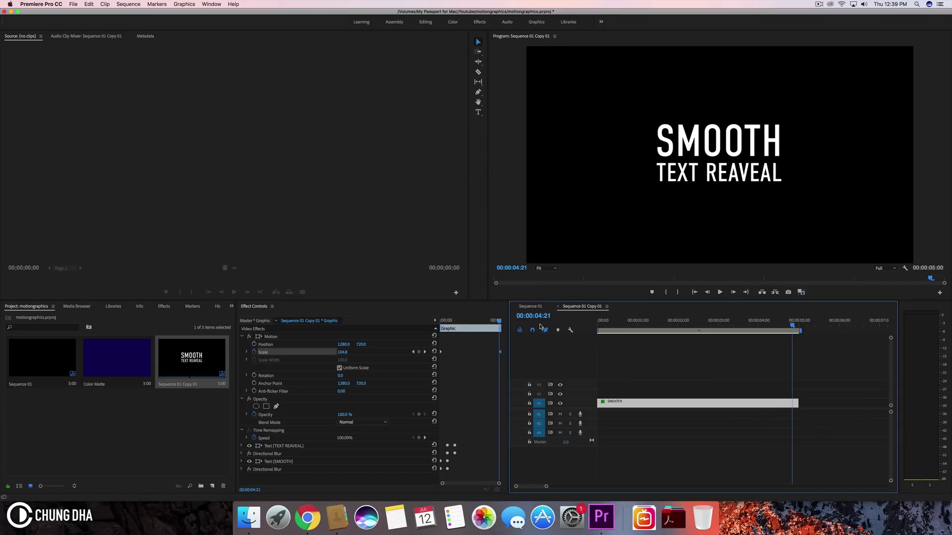
pyautogui.press('Home')
pyautogui.press('space')
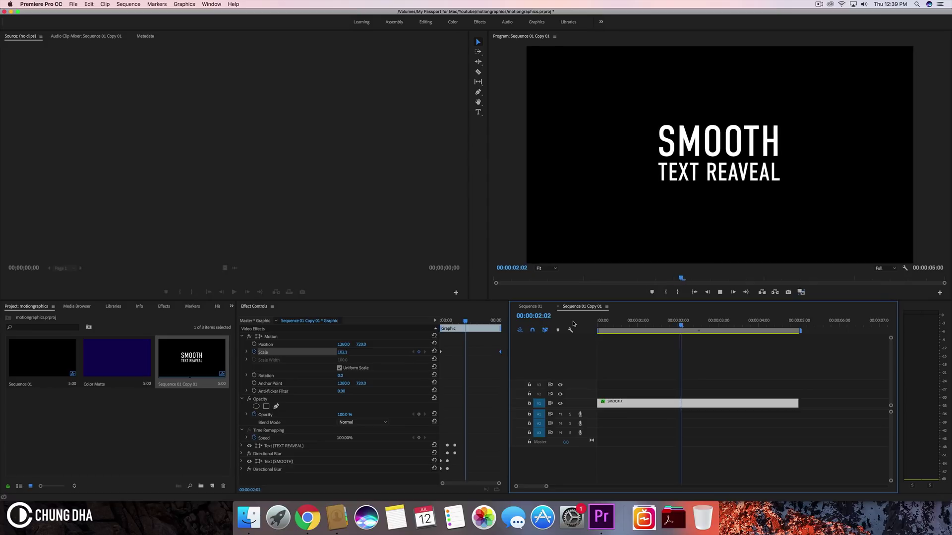
pyautogui.press('space')
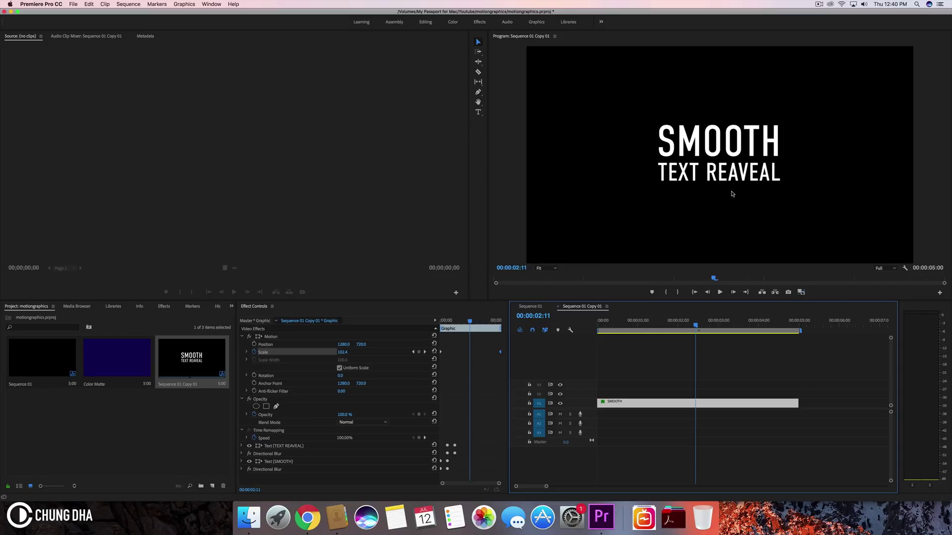
# - Delete the extra A so the second line reads TEXT REVEAL, then exit text editing
pyautogui.click(735, 176)
pyautogui.doubleClick(735, 176)
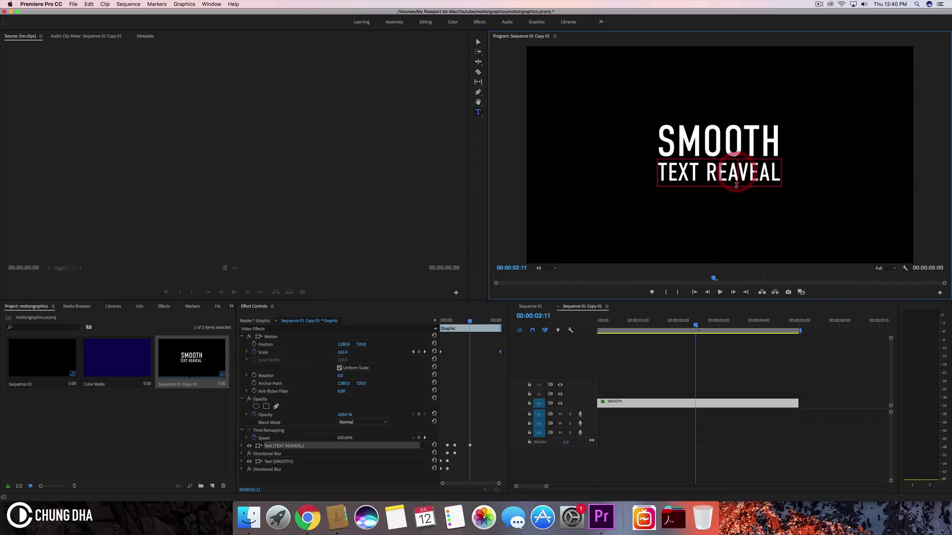
pyautogui.press('BackSpace')
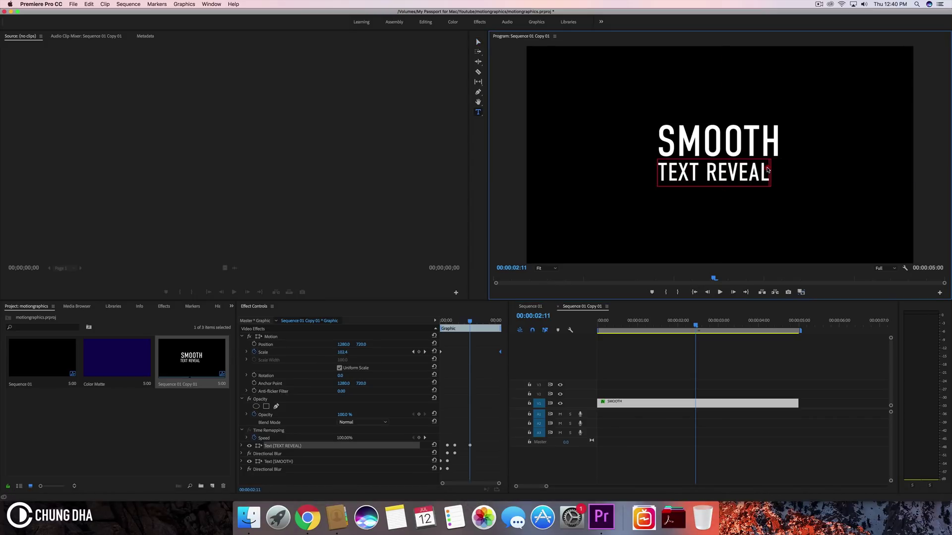
pyautogui.moveTo(771, 174); pyautogui.dragTo(597, 170)
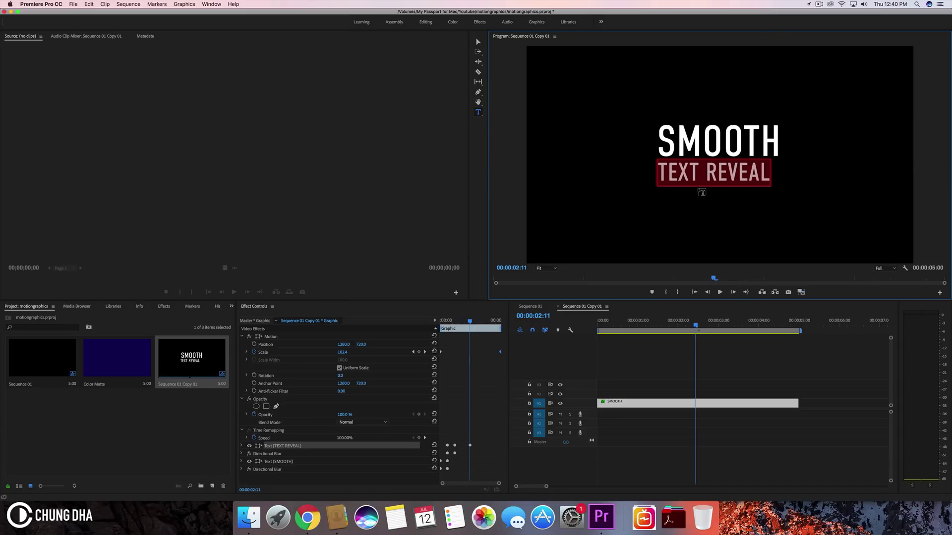
pyautogui.click(716, 175)
pyautogui.click(478, 41)
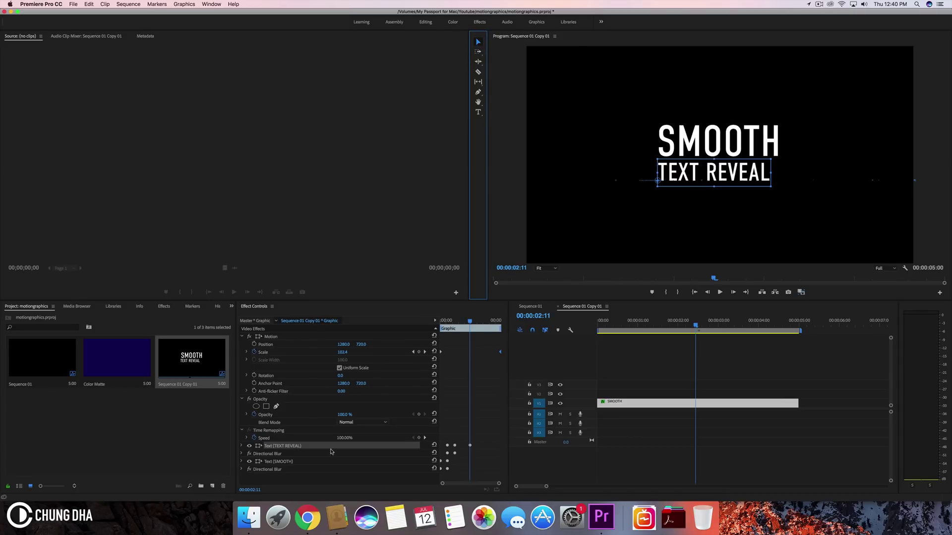
# - Raise the TEXT REVEAL font size from 160 to 174 and play the reveal
pyautogui.click(243, 449)
pyautogui.click(242, 447)
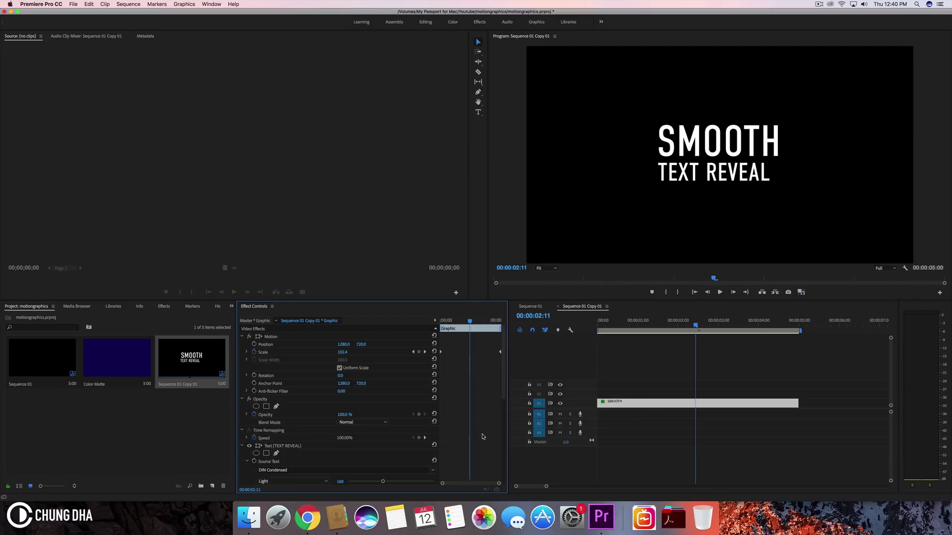
pyautogui.scroll(-5, 469, 434)
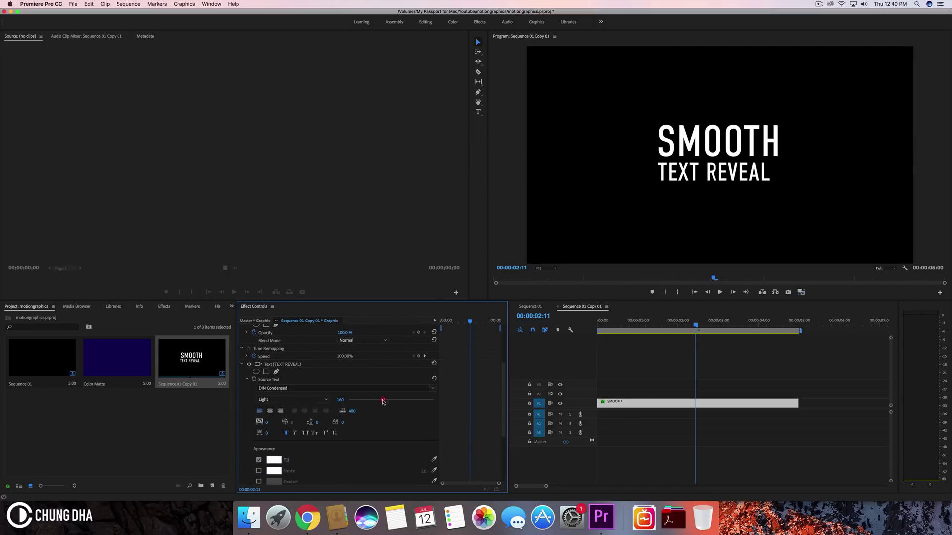
pyautogui.moveTo(383, 402); pyautogui.dragTo(387, 401)
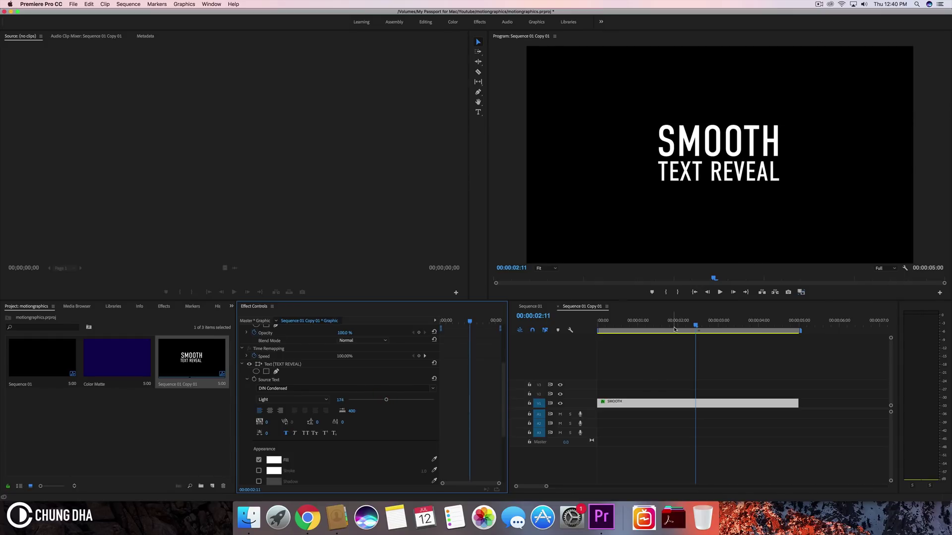
pyautogui.click(546, 333)
pyautogui.press('Home')
pyautogui.press('space')
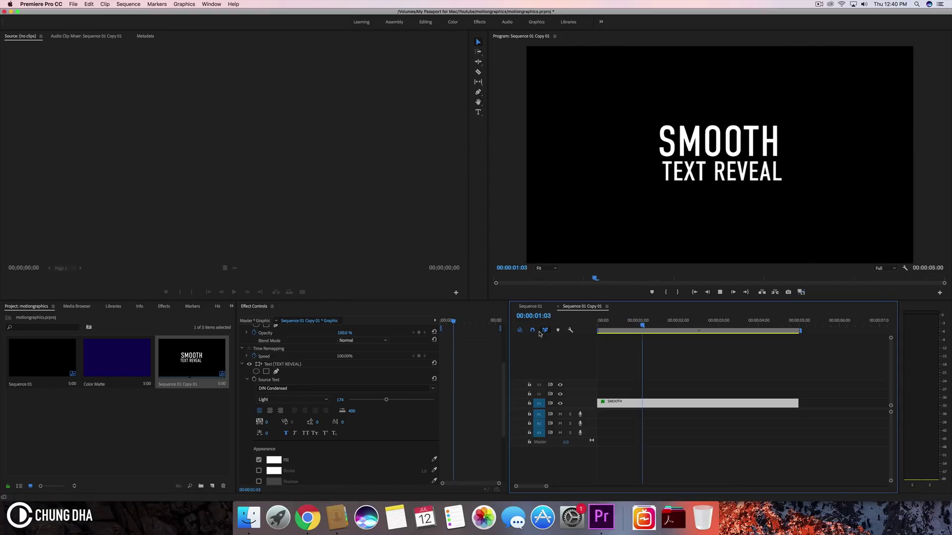
pyautogui.press('space')
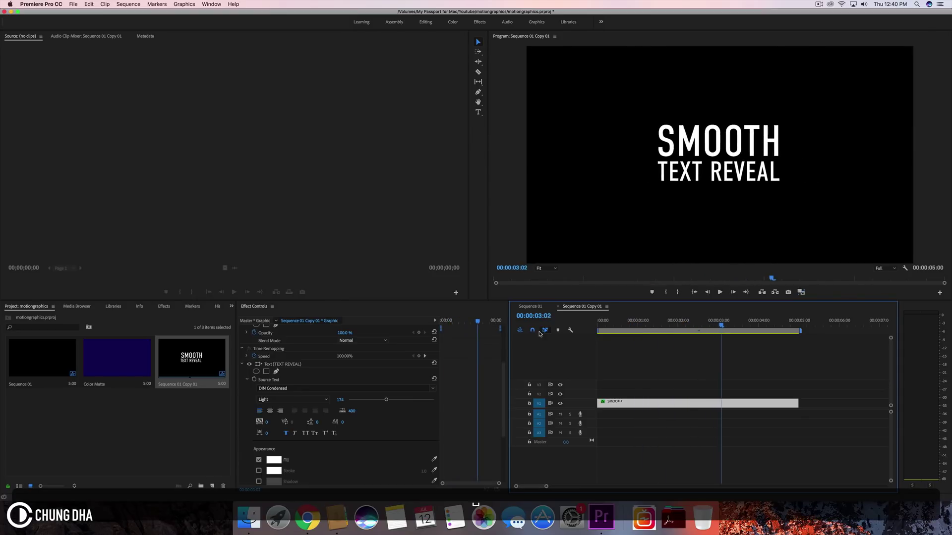
# - Inspect the Position keyframe's easing and replay the SMOOTH TEXT REVEAL animation
pyautogui.scroll(-5, 470, 415)
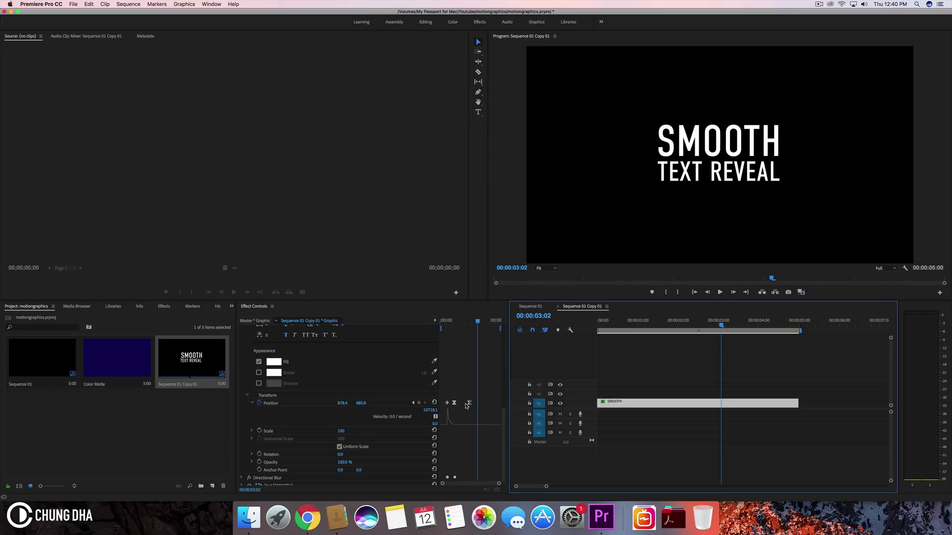
pyautogui.click(470, 403)
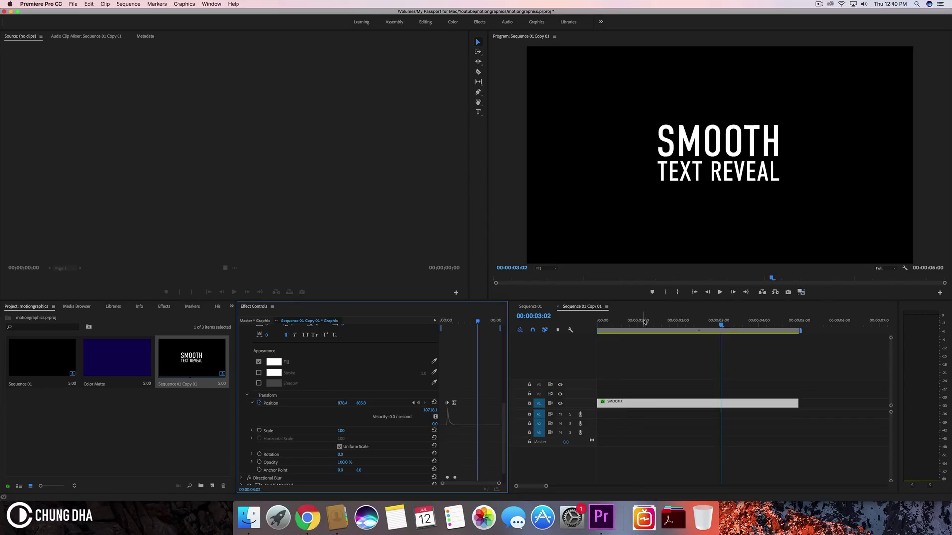
pyautogui.click(521, 331)
pyautogui.press('Home')
pyautogui.press('space')
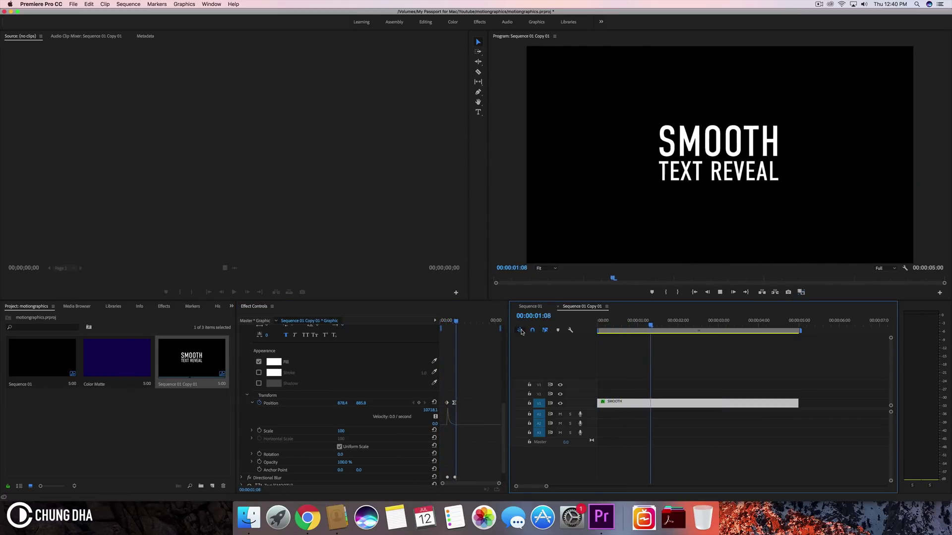
pyautogui.press('space')
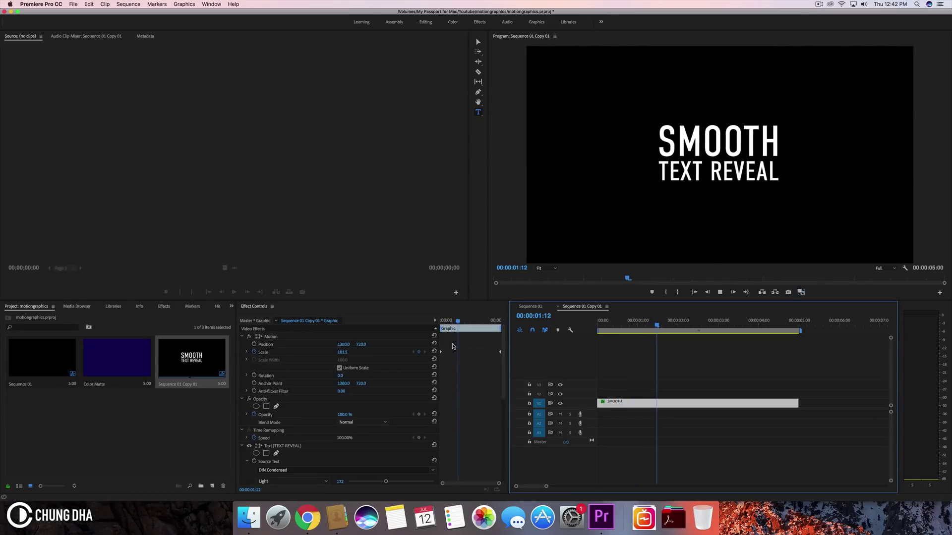
pyautogui.press('space')
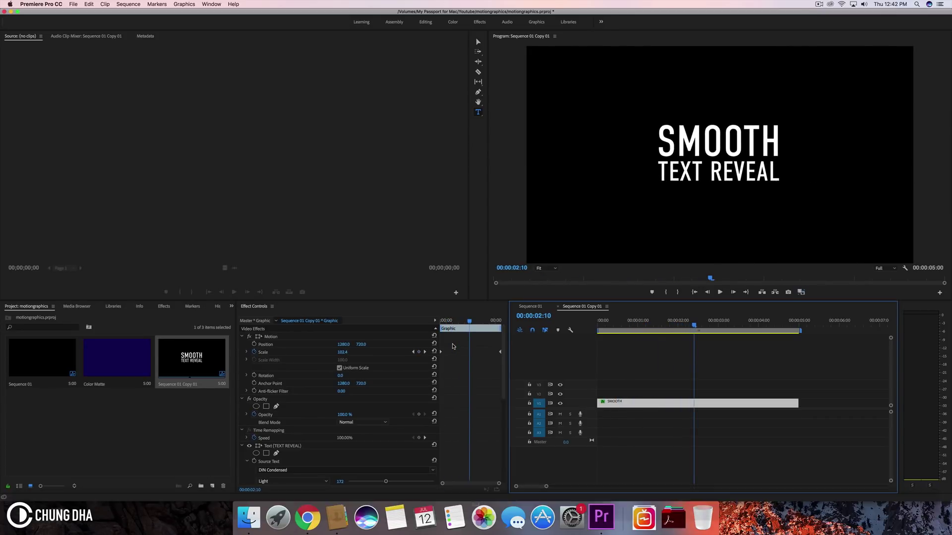